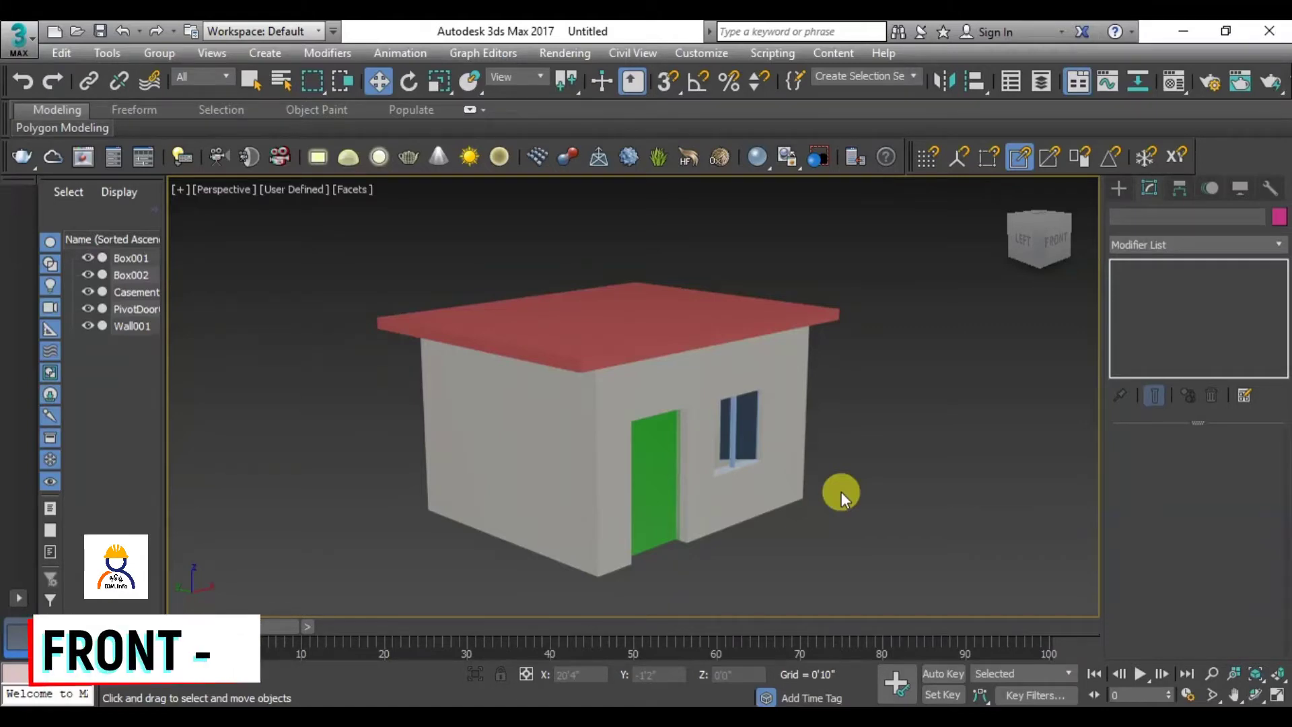
Switch the Perspective viewport to the Front view of the house.
key(f)
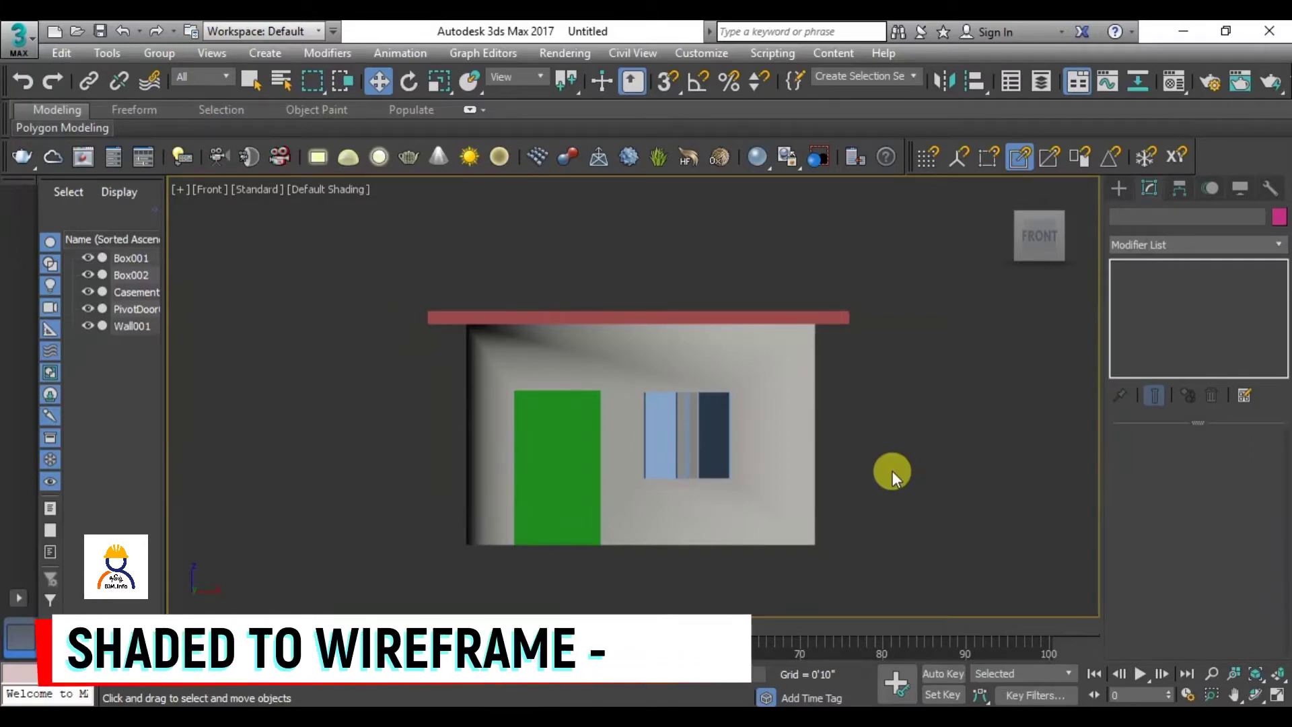
Show the Front view as wireframe, zoom in on the casement window, and bring up the Create panel.
key(F3)
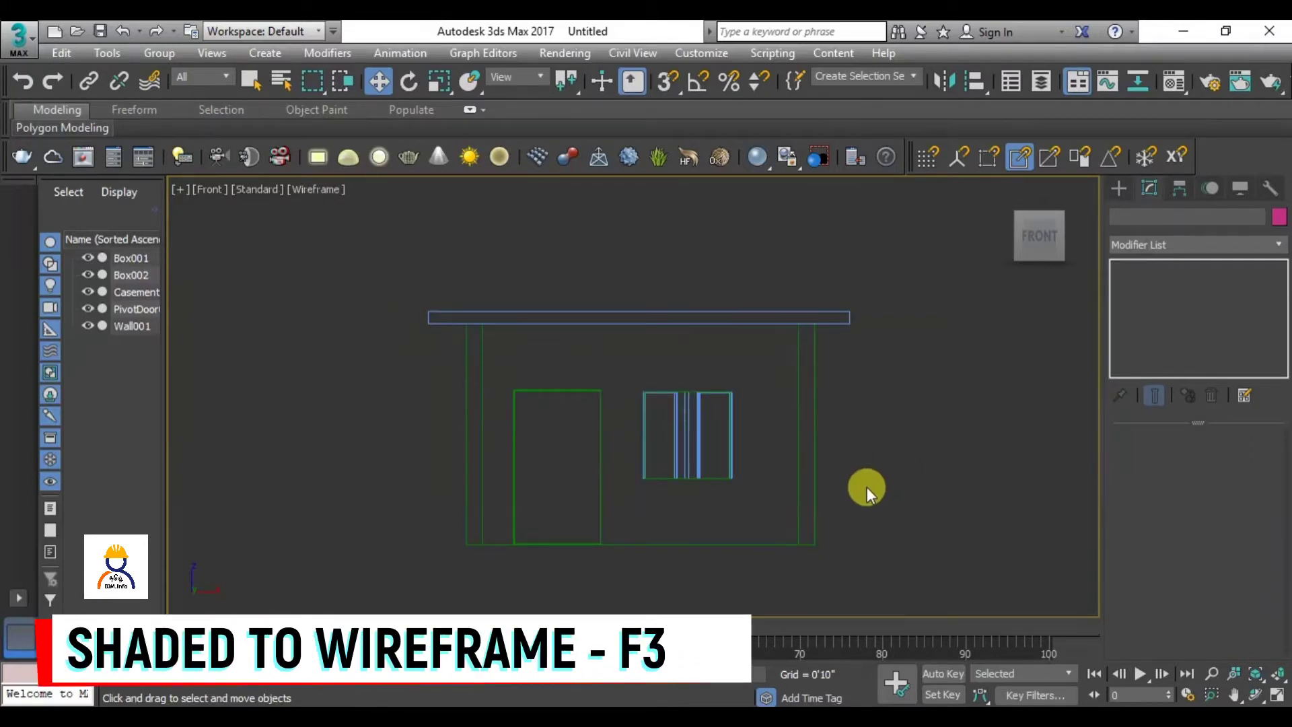
scroll(755, 477, up, 5)
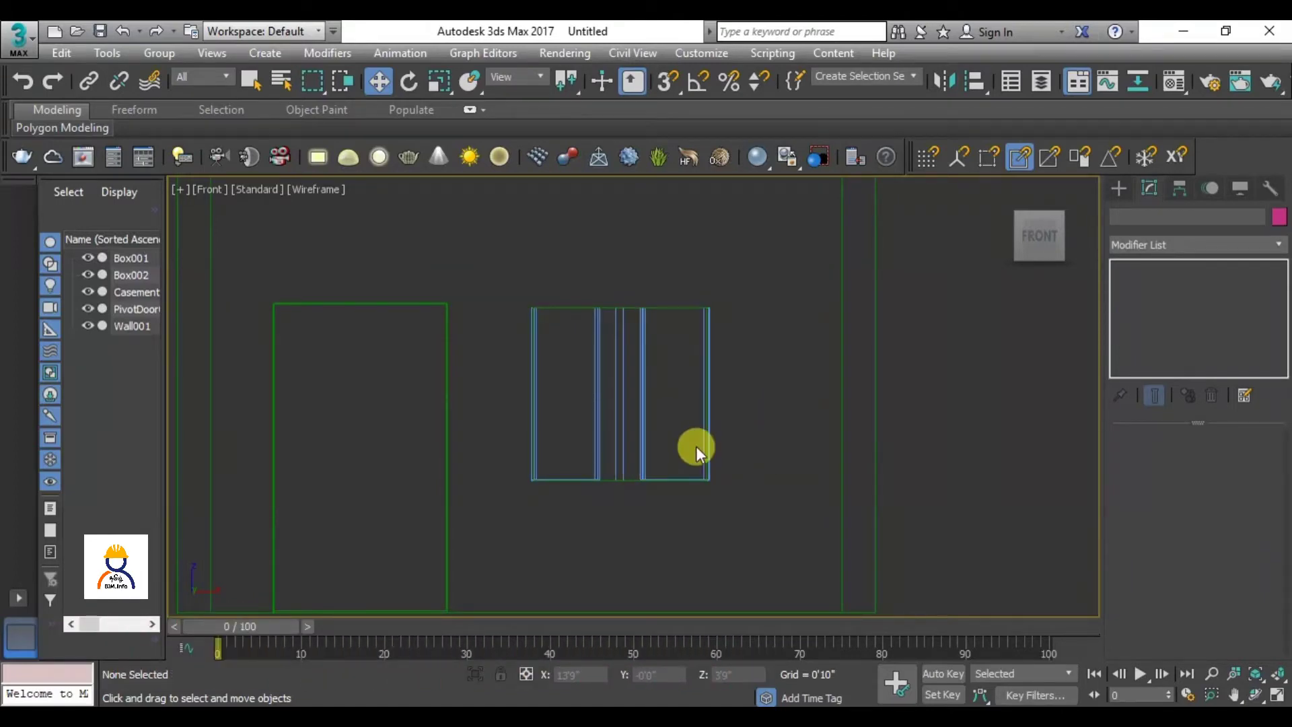
click(1120, 189)
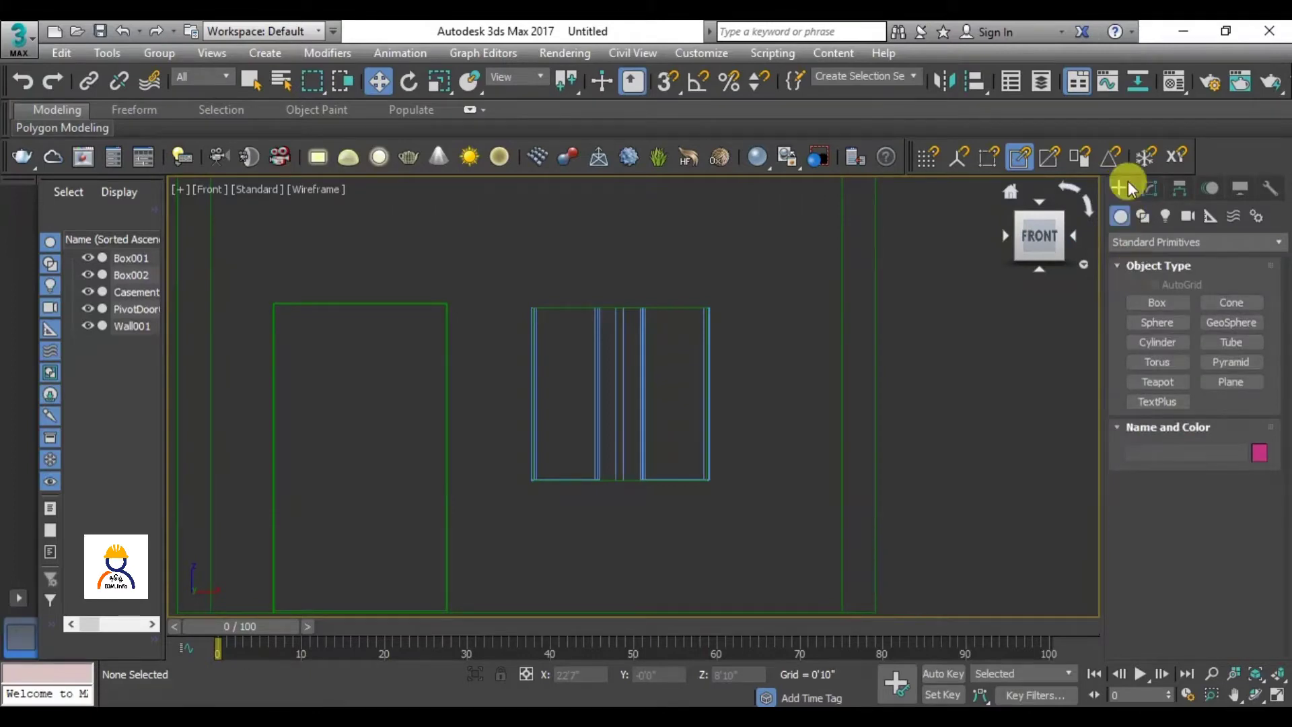
Draw a 3'10" by 3'11" rectangle spline snapped to the casement window's corners with Endpoint snaps.
click(1143, 216)
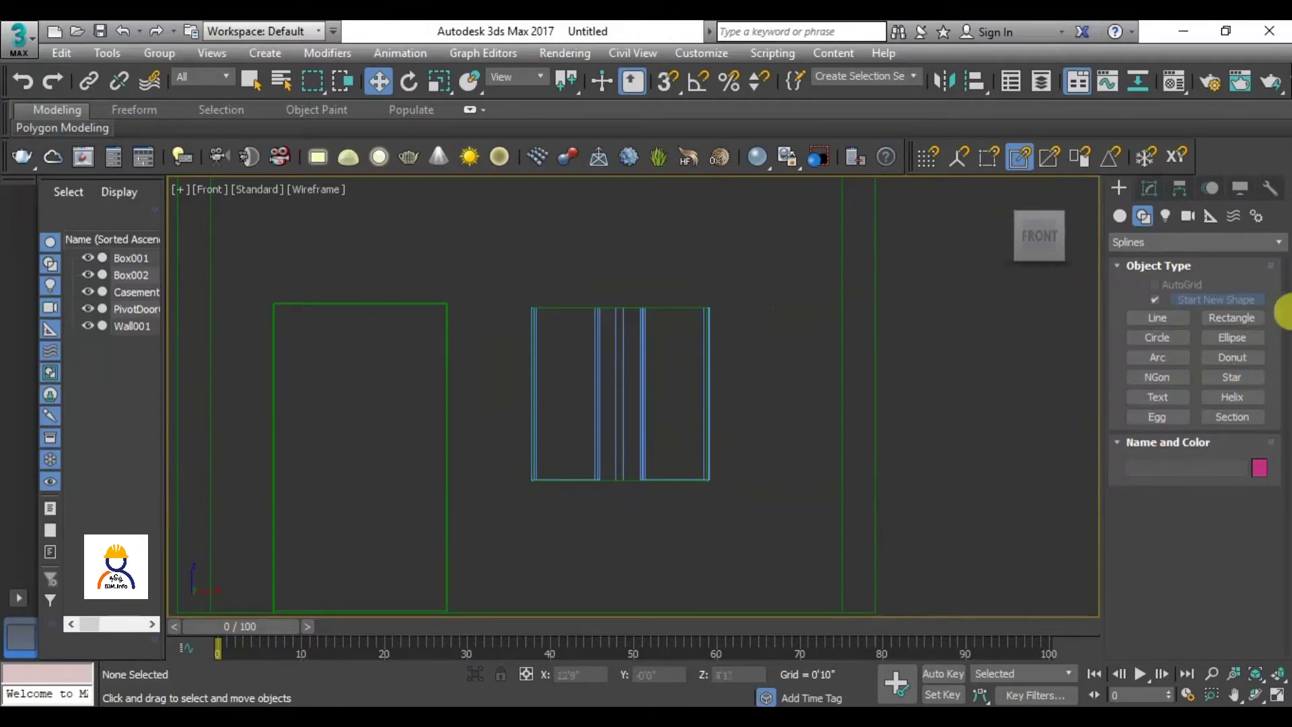
click(1230, 319)
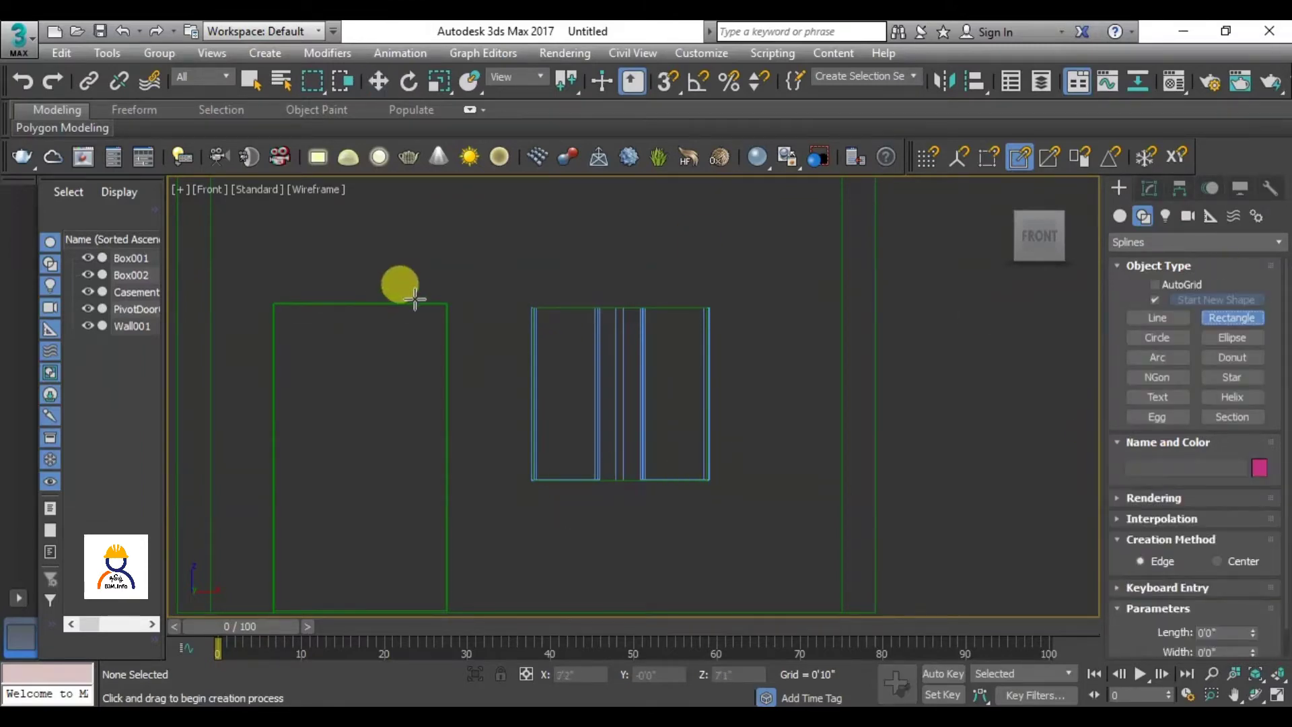
click(664, 86)
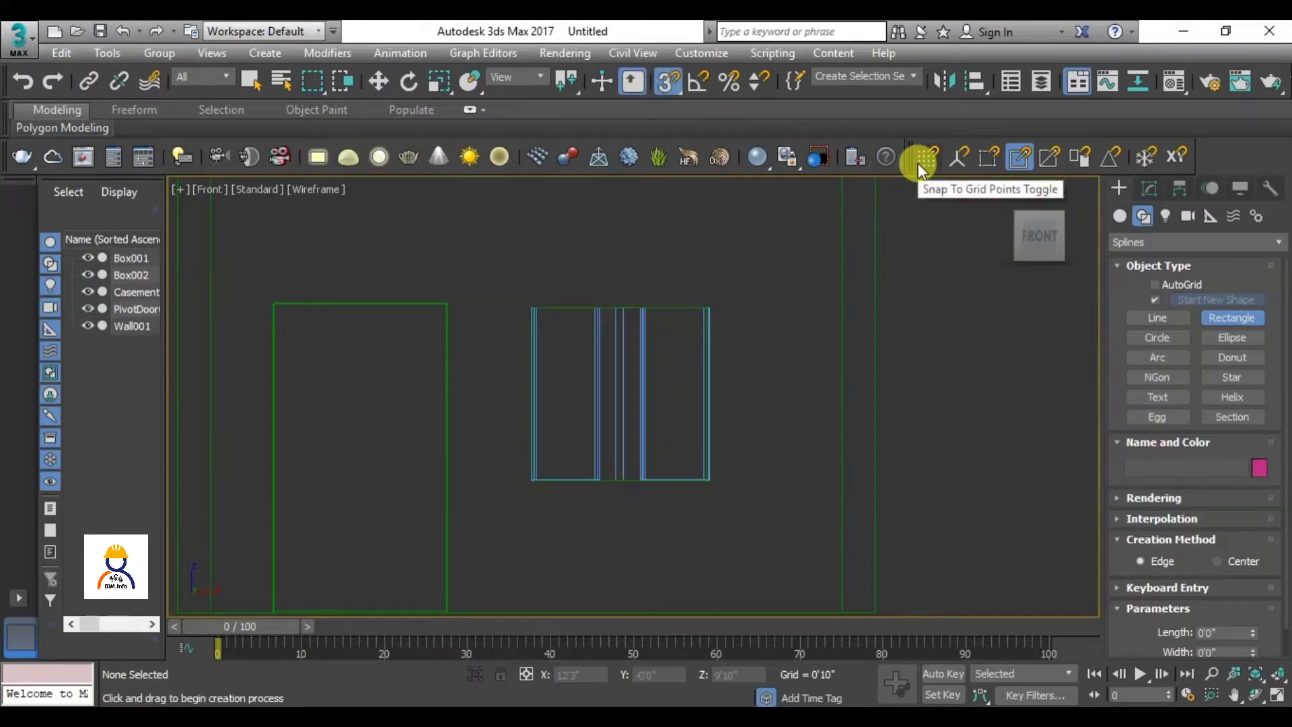
click(1020, 160)
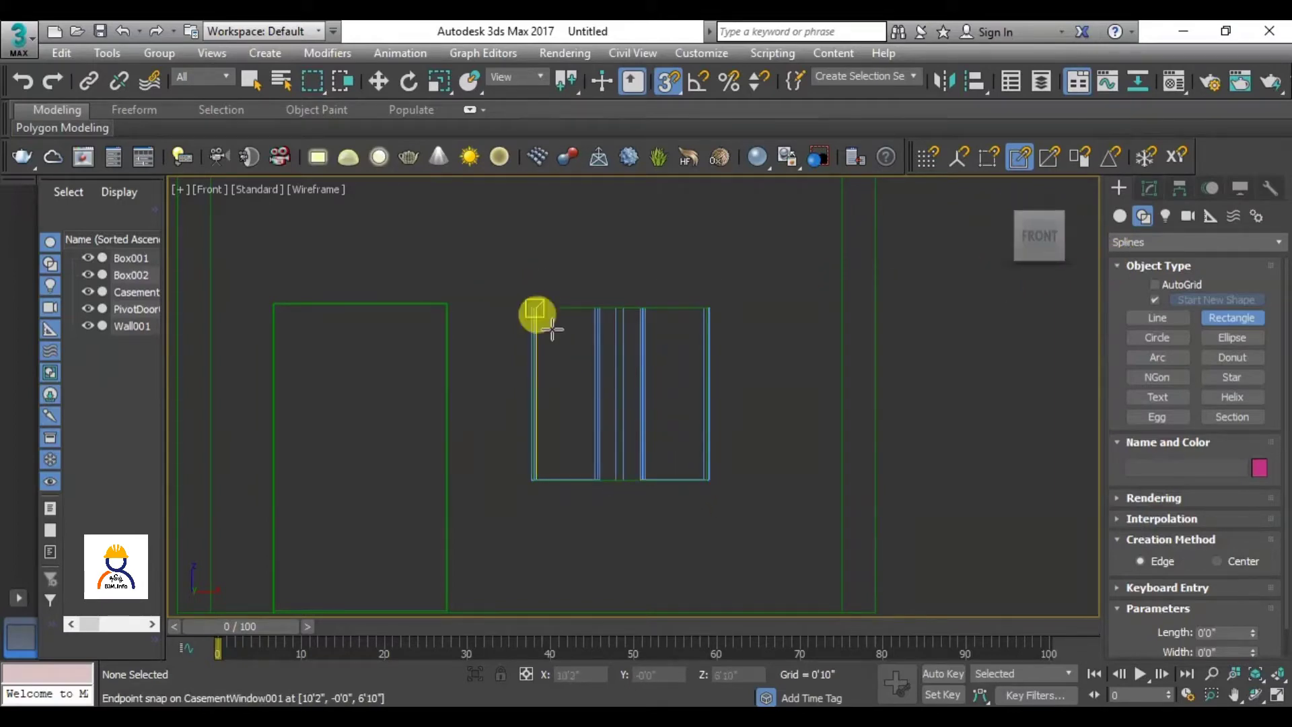
drag(532, 308, 712, 479)
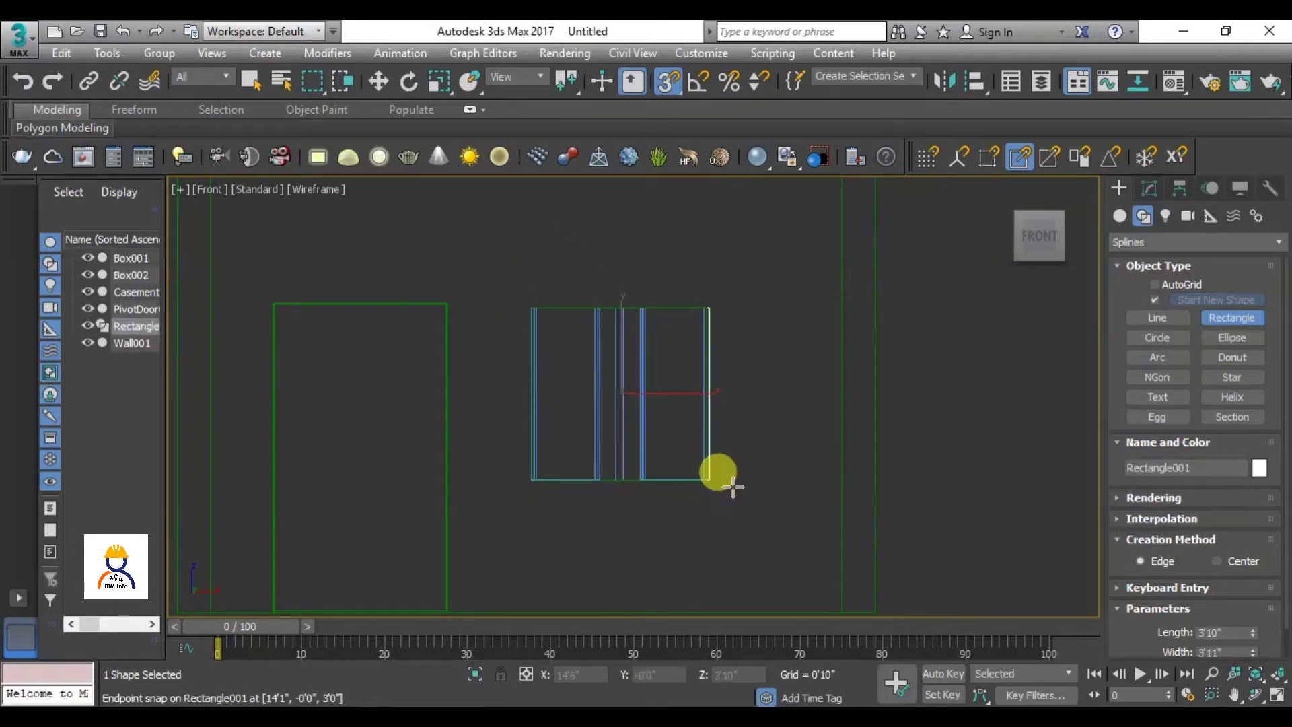
Add a Sweep modifier to Rectangle001 and open its Built-In Section list.
right_click(771, 357)
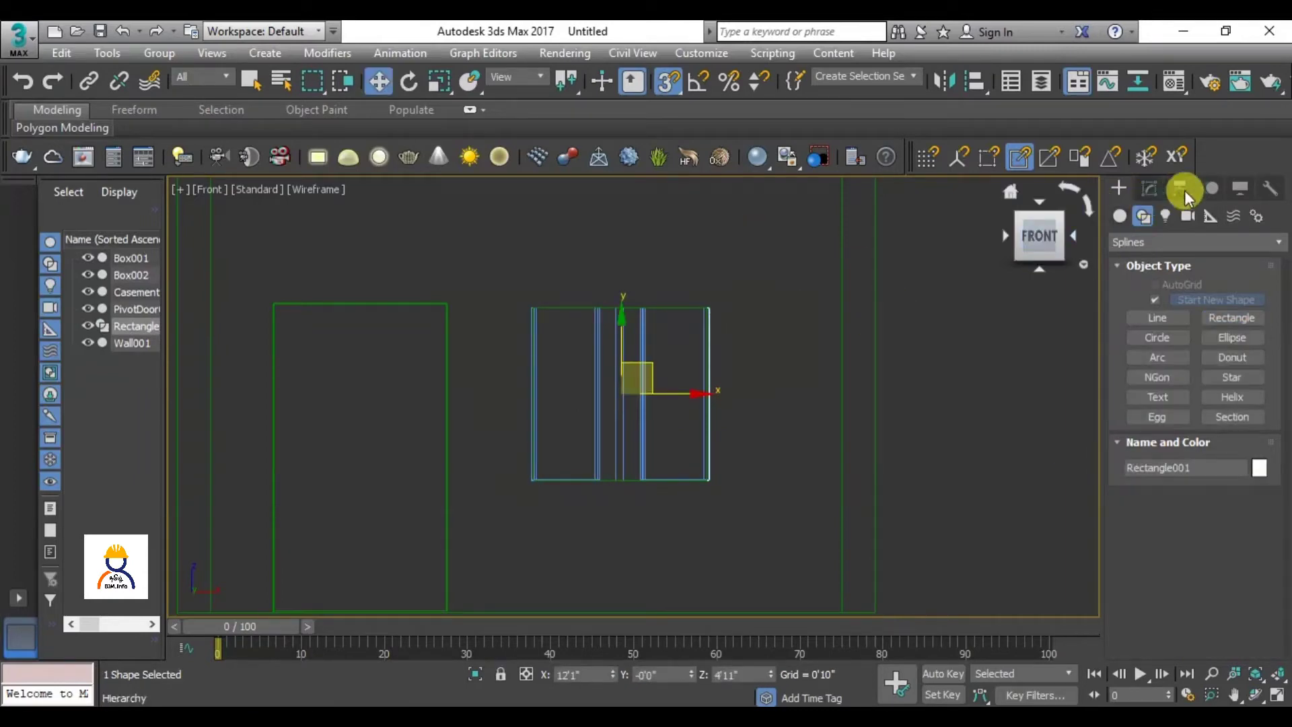
click(1149, 189)
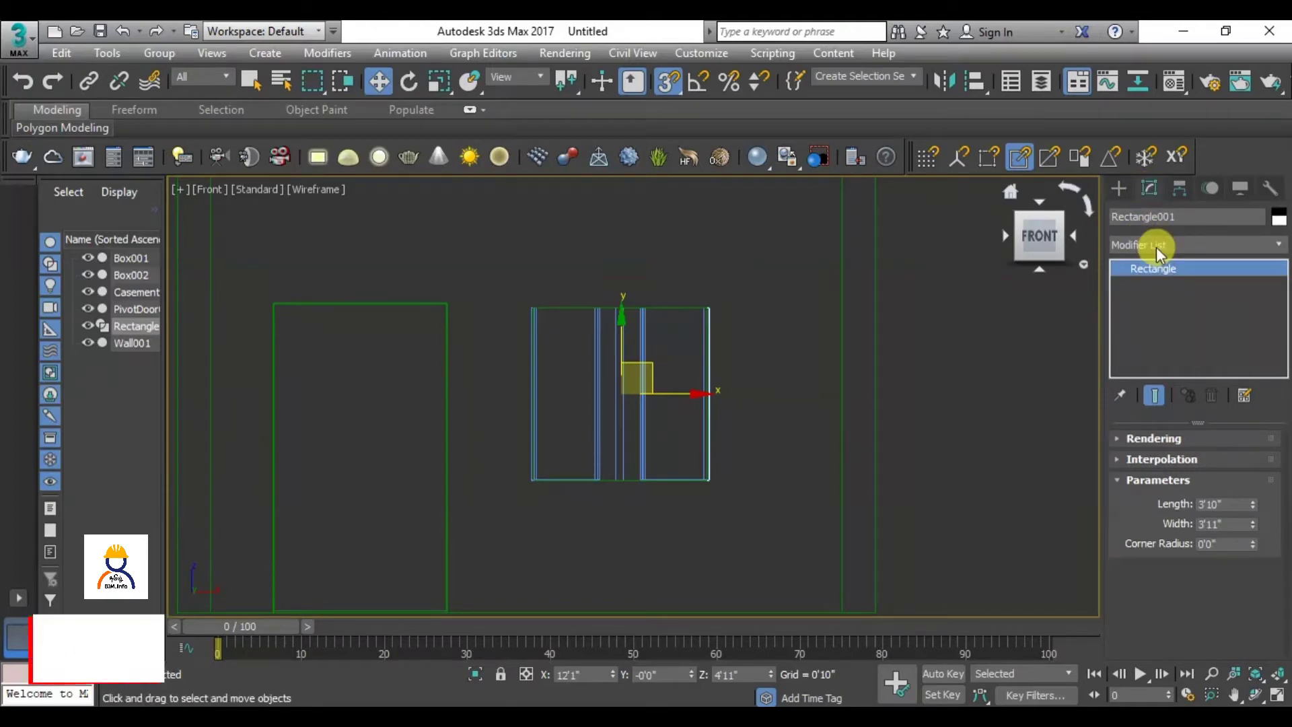
click(1185, 248)
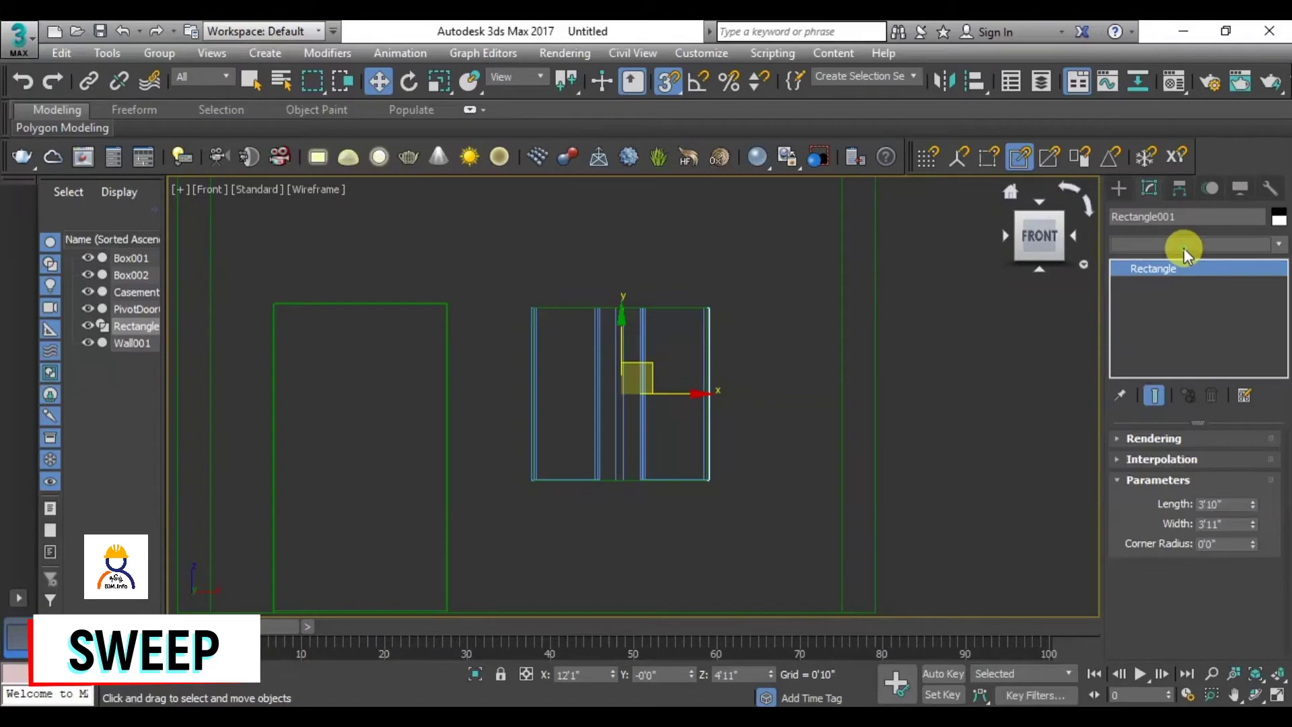
text(sweep)
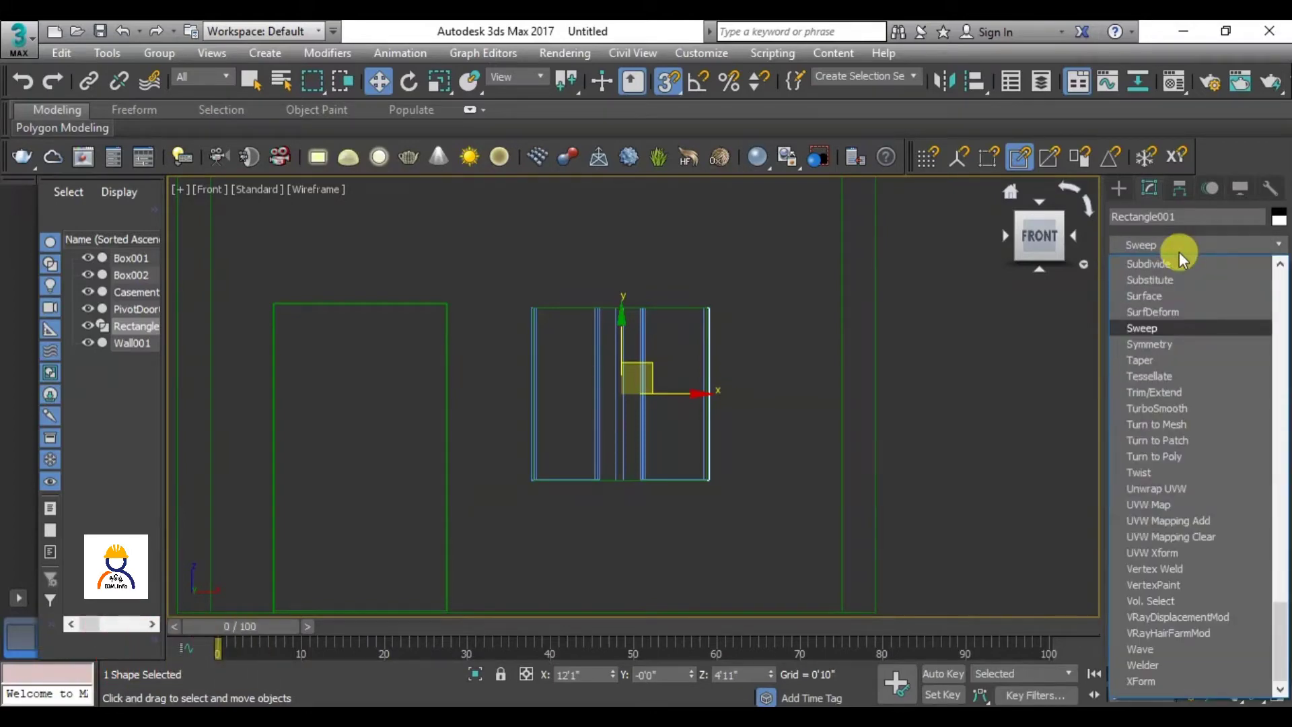
key(Return)
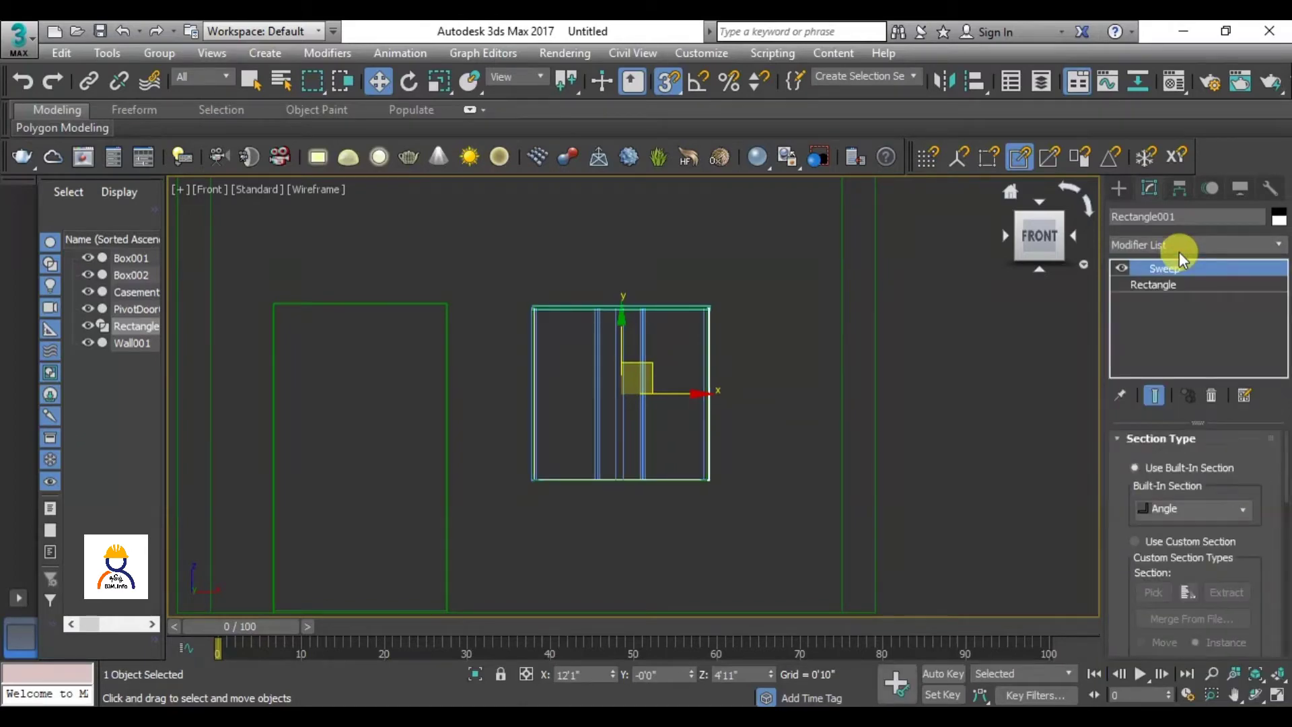
click(1194, 509)
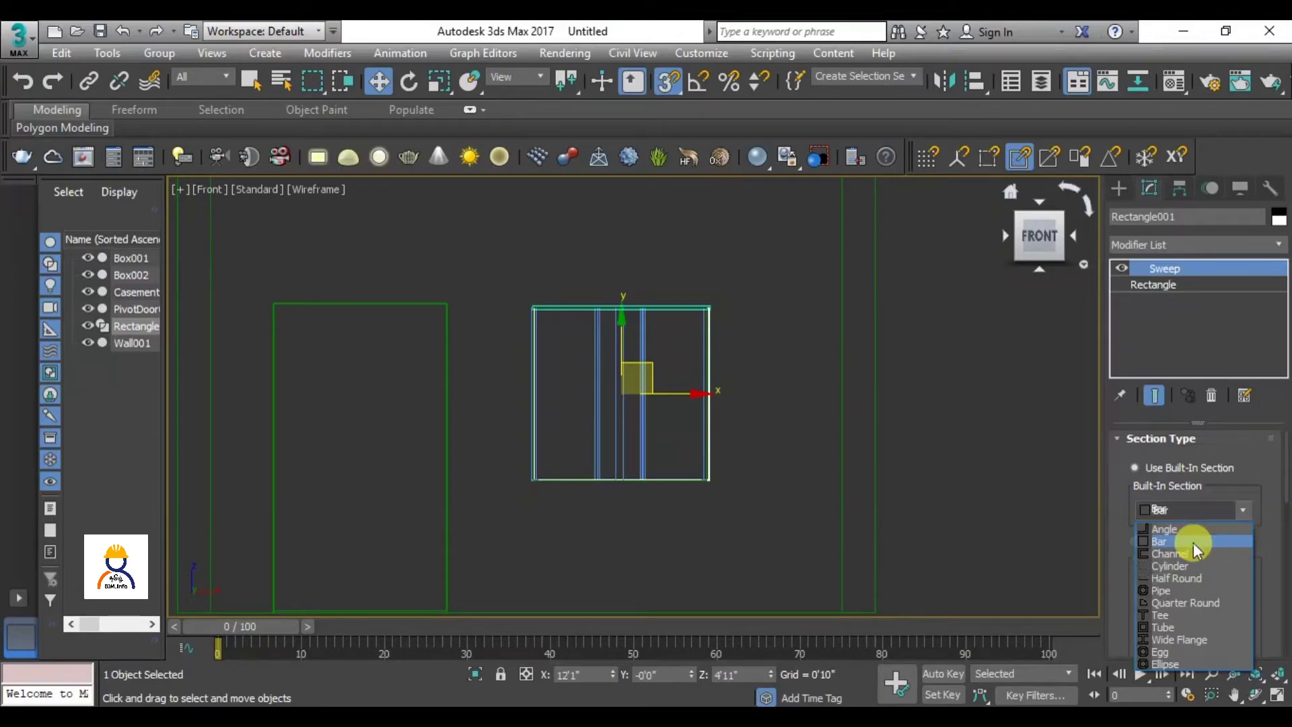
Use the Bar built-in section with length 1'6" and width 0'5".
click(1194, 542)
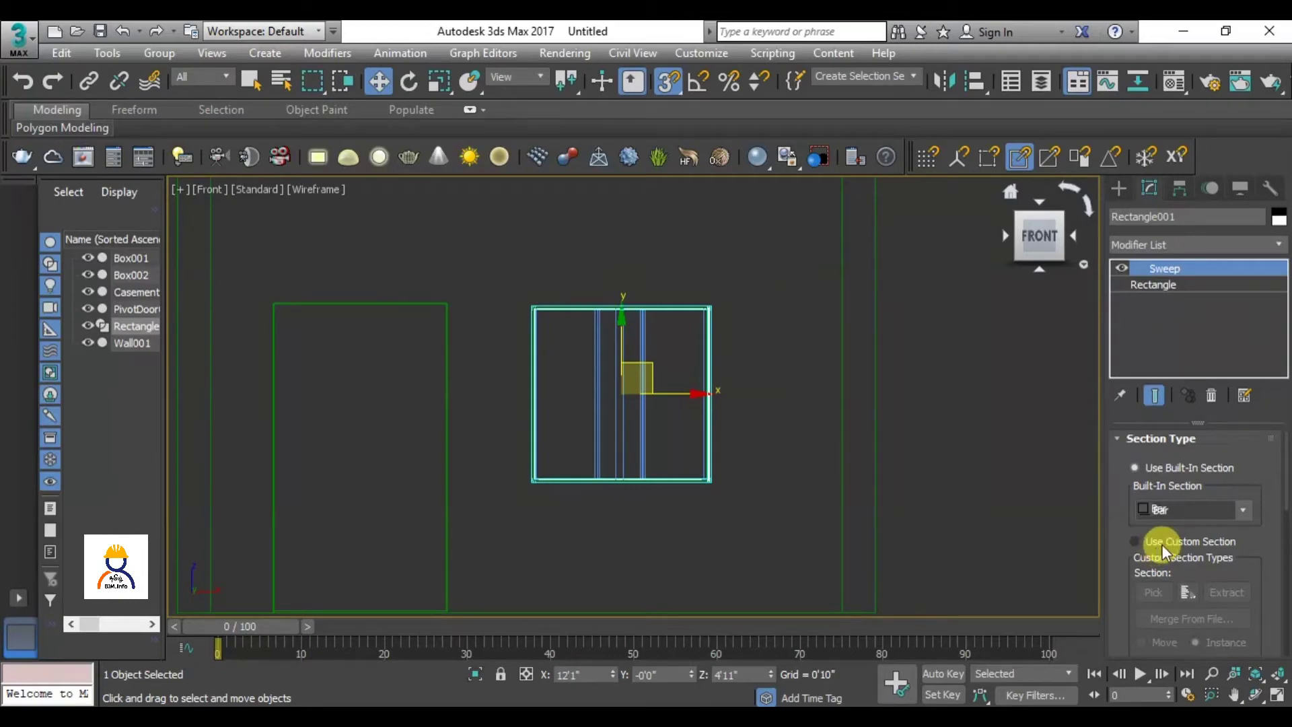
scroll(1160, 553, down, 3)
scroll(1158, 549, down, 5)
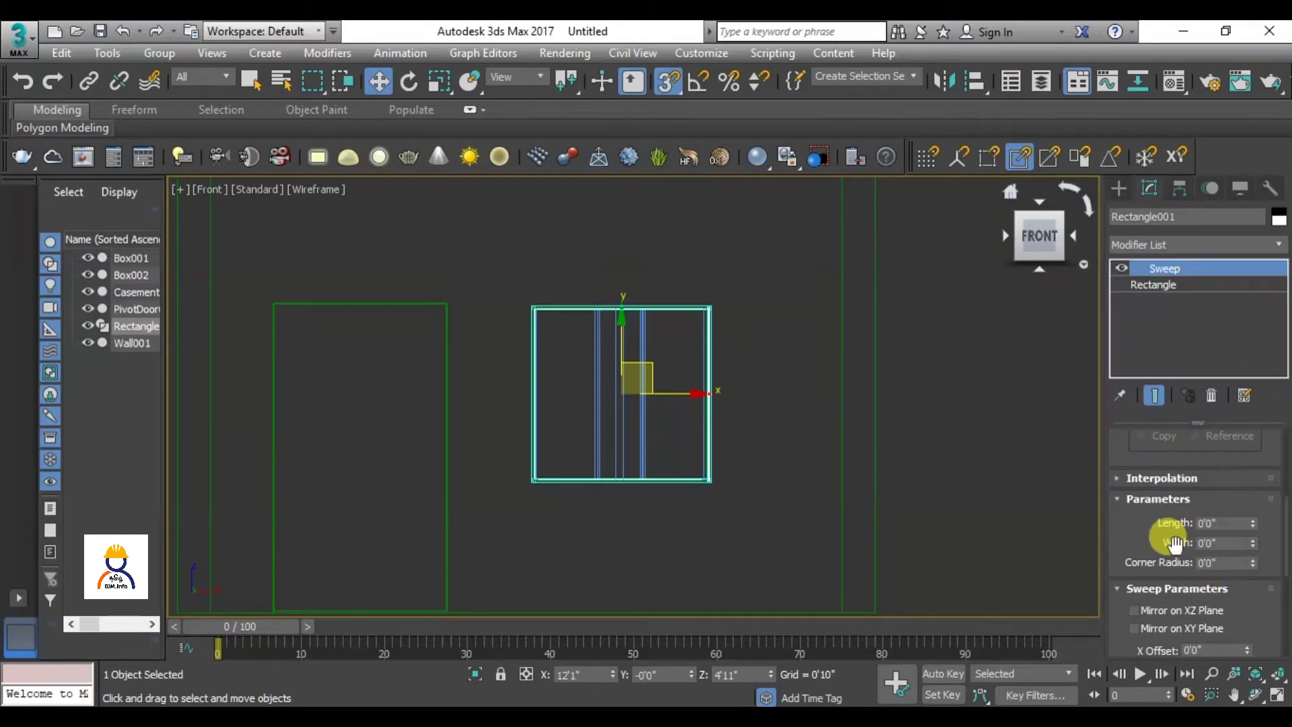
click(1153, 524)
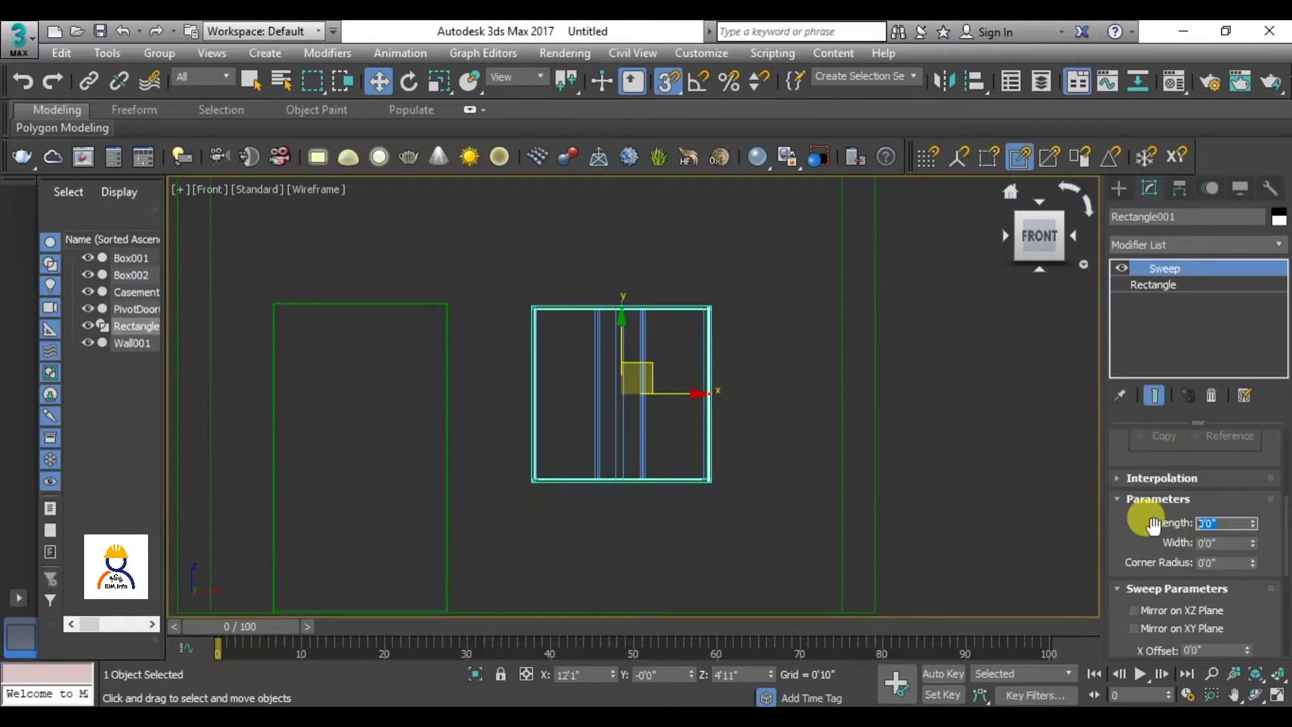
text(1)
text(.5)
key(Return)
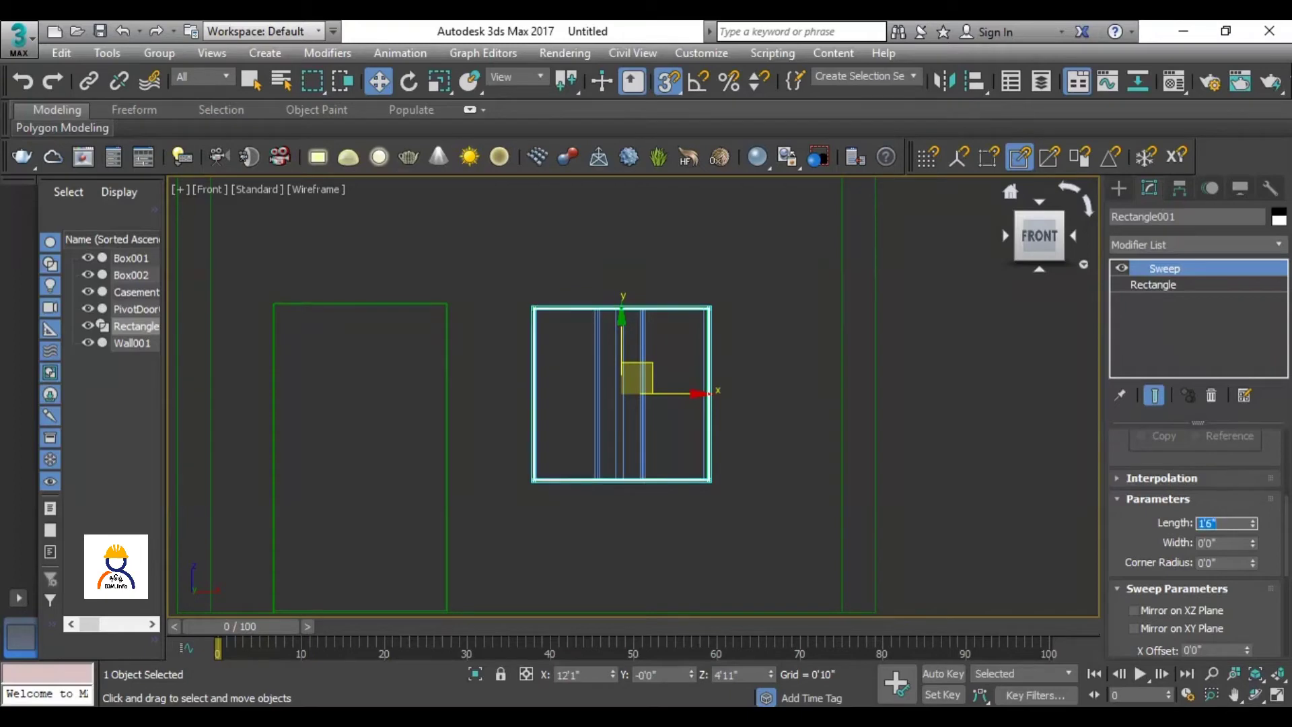
key(Tab)
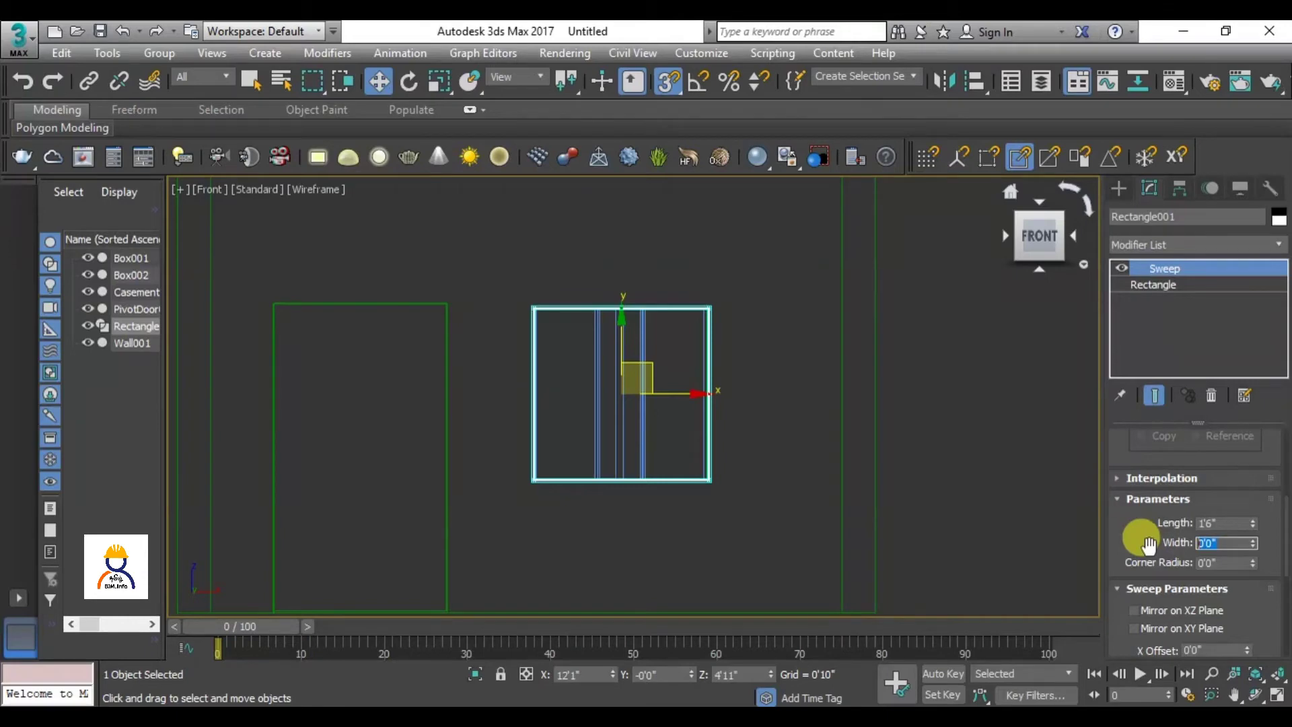
text(5)
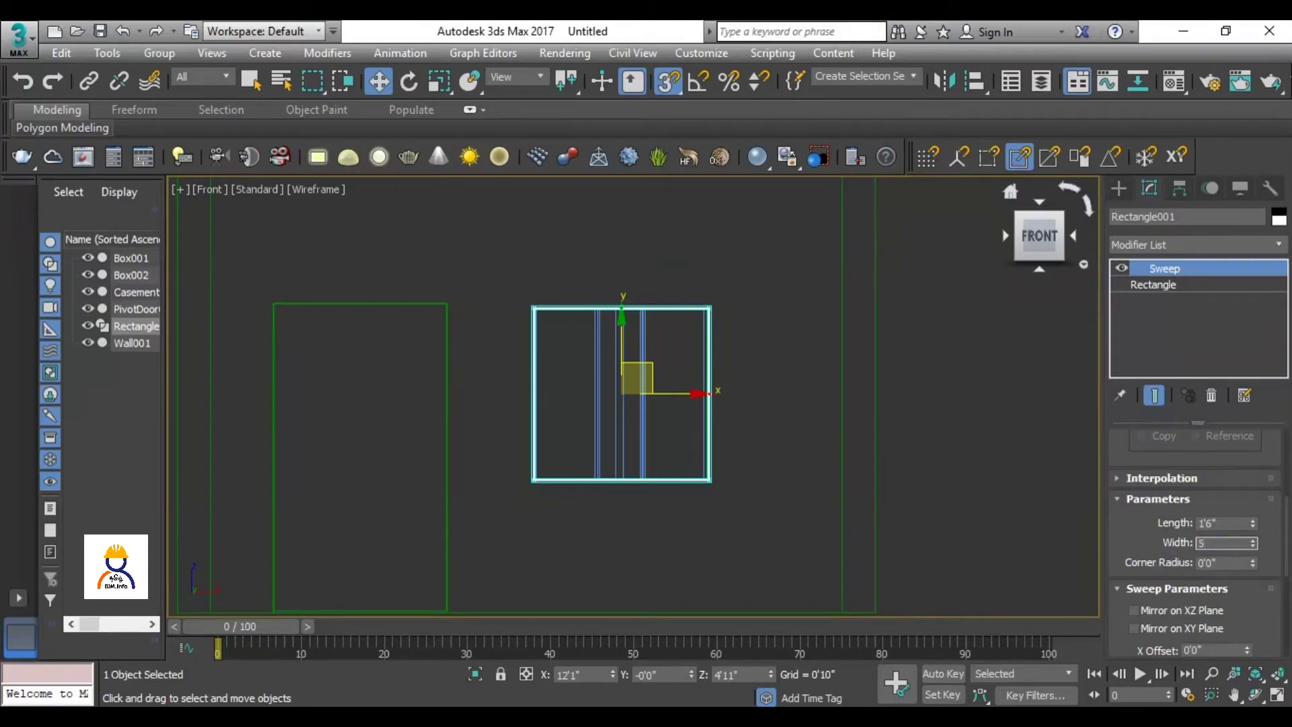
key(Return)
scroll(678, 361, up, 3)
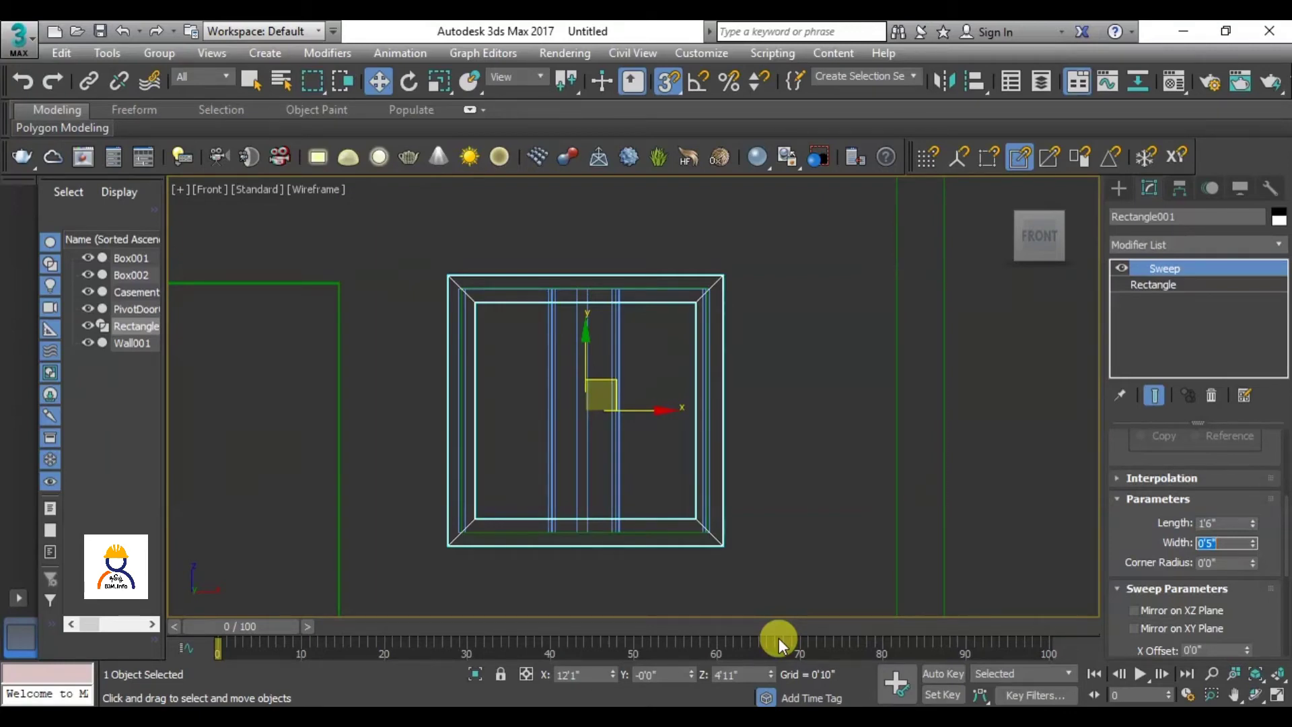
Snap the swept frame to the window's top-left corner.
scroll(458, 291, up, 5)
mouse_move(458, 290)
mouse_down()
mouse_move(453, 367)
mouse_move(454, 254)
mouse_up()
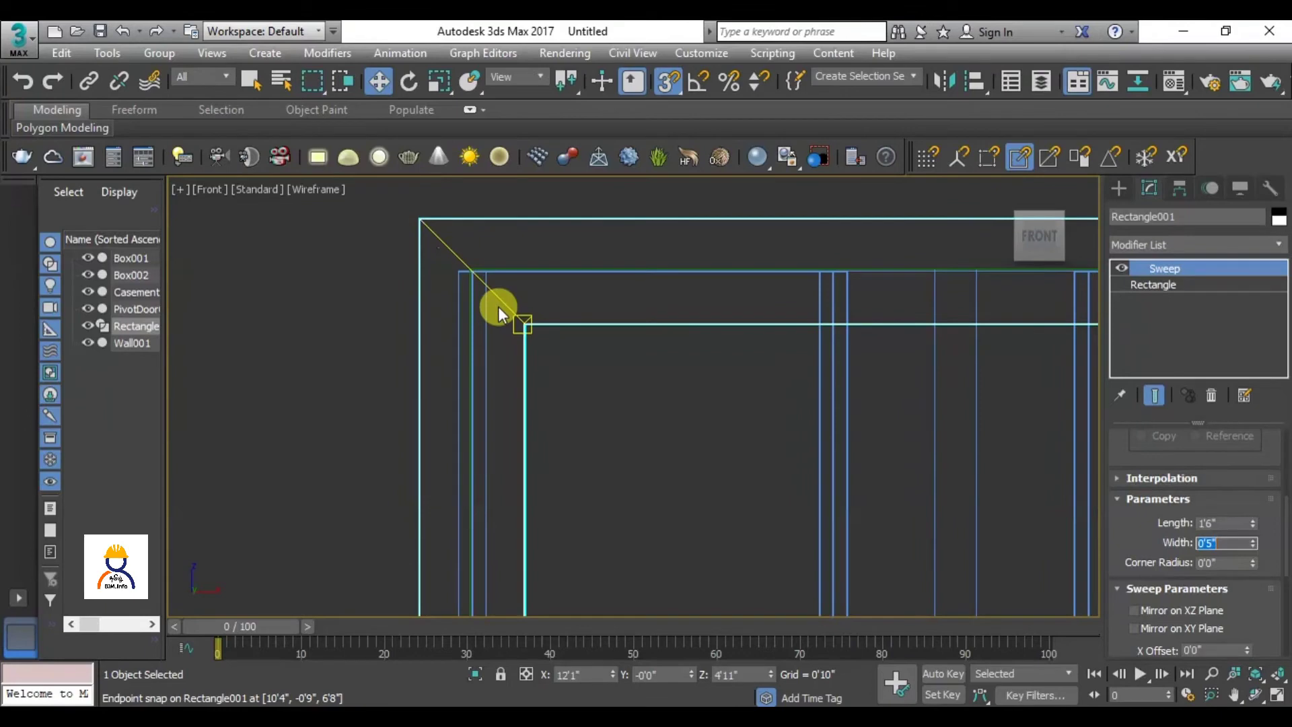
scroll(498, 305, down, 6)
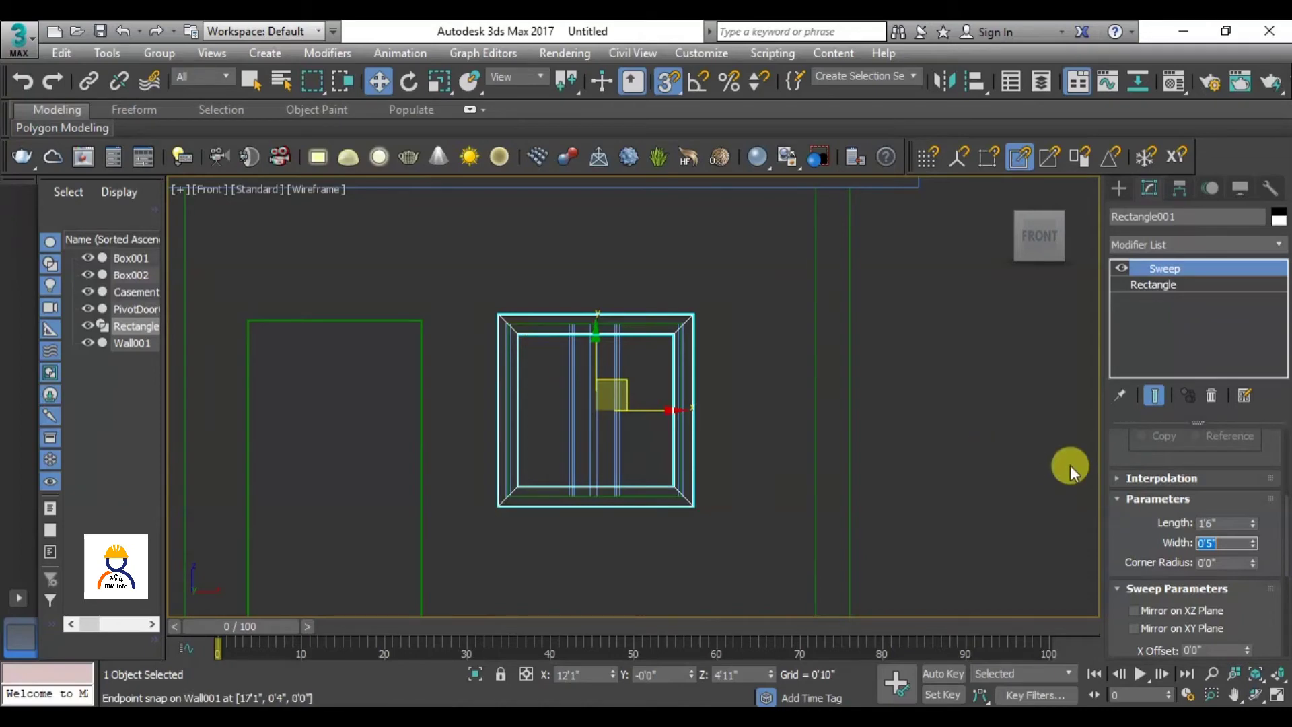
scroll(1190, 515, down, 5)
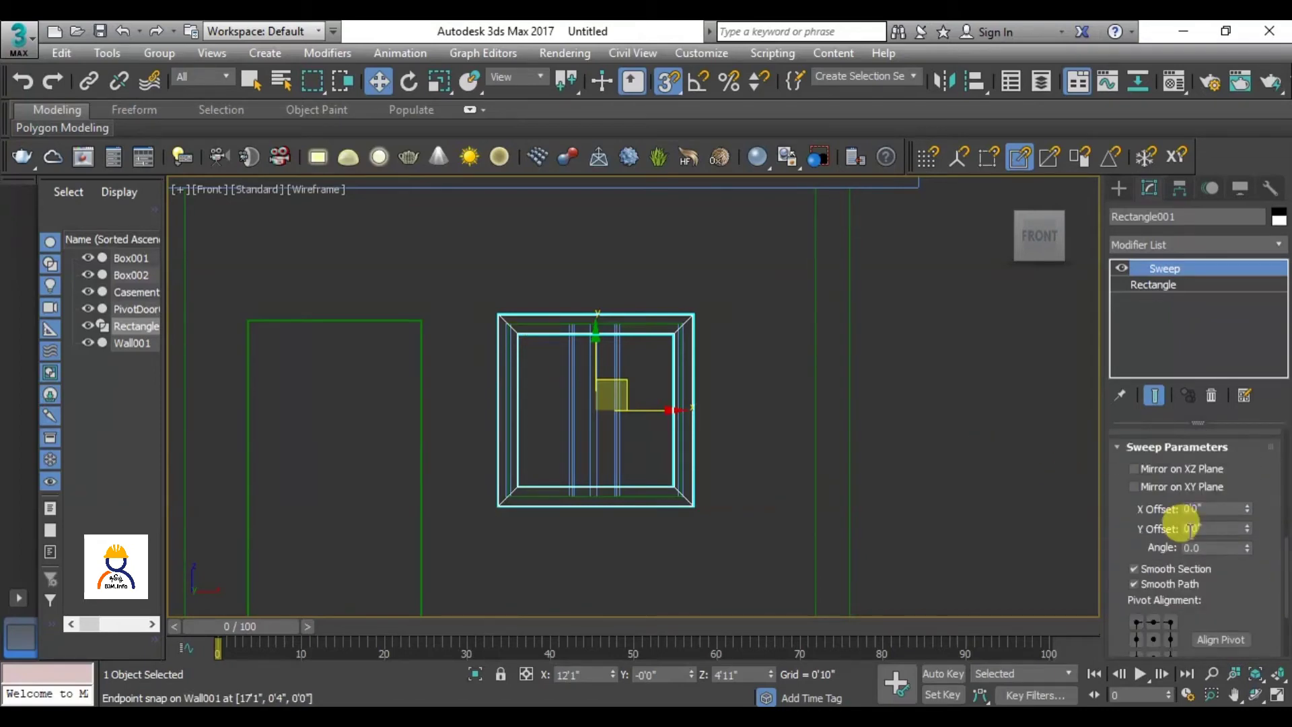
drag(1279, 547, 1279, 574)
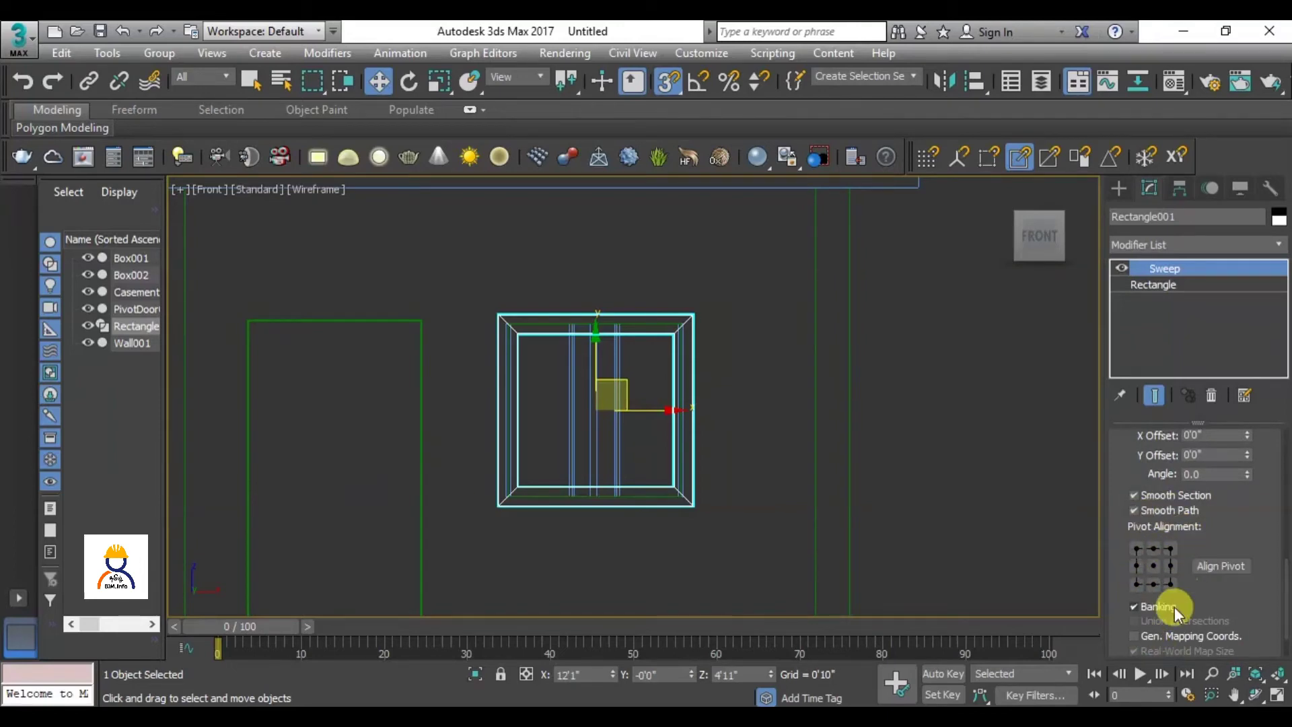
Set the sweep's Pivot Alignment to bottom-left so the frame sits outside the opening, then deselect it.
click(1169, 548)
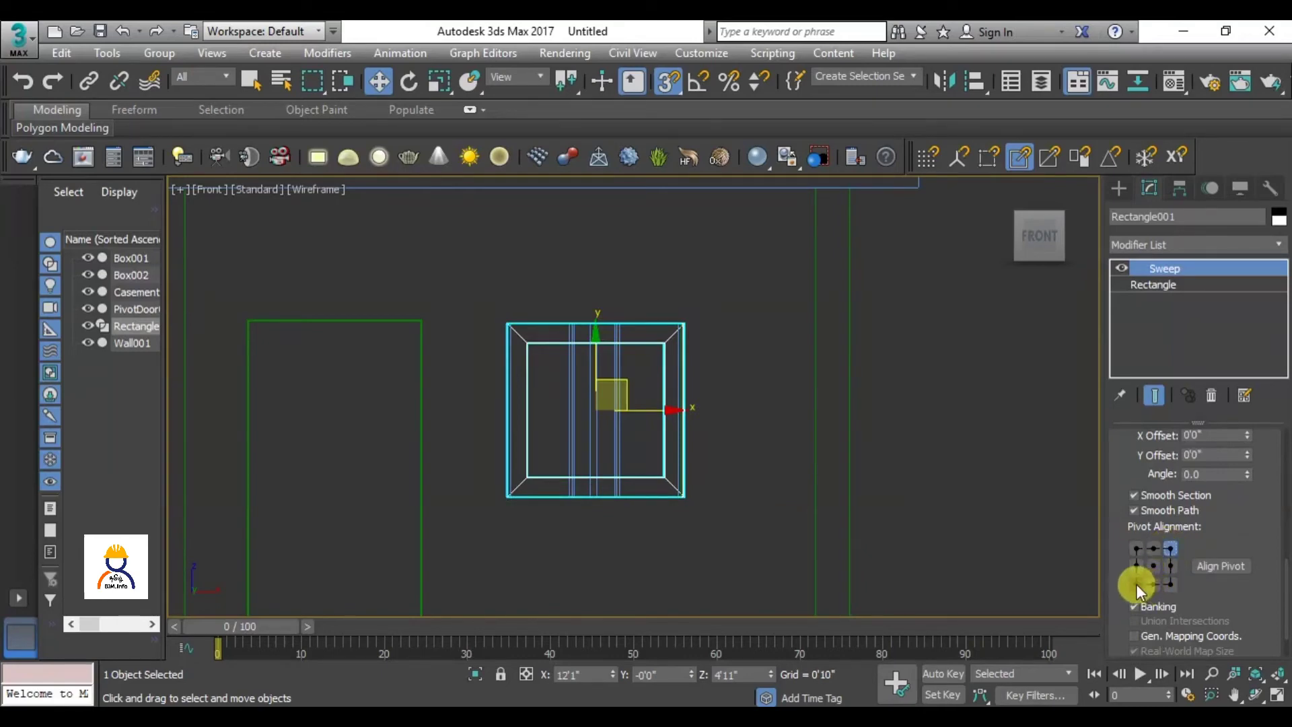
click(1136, 583)
click(1171, 551)
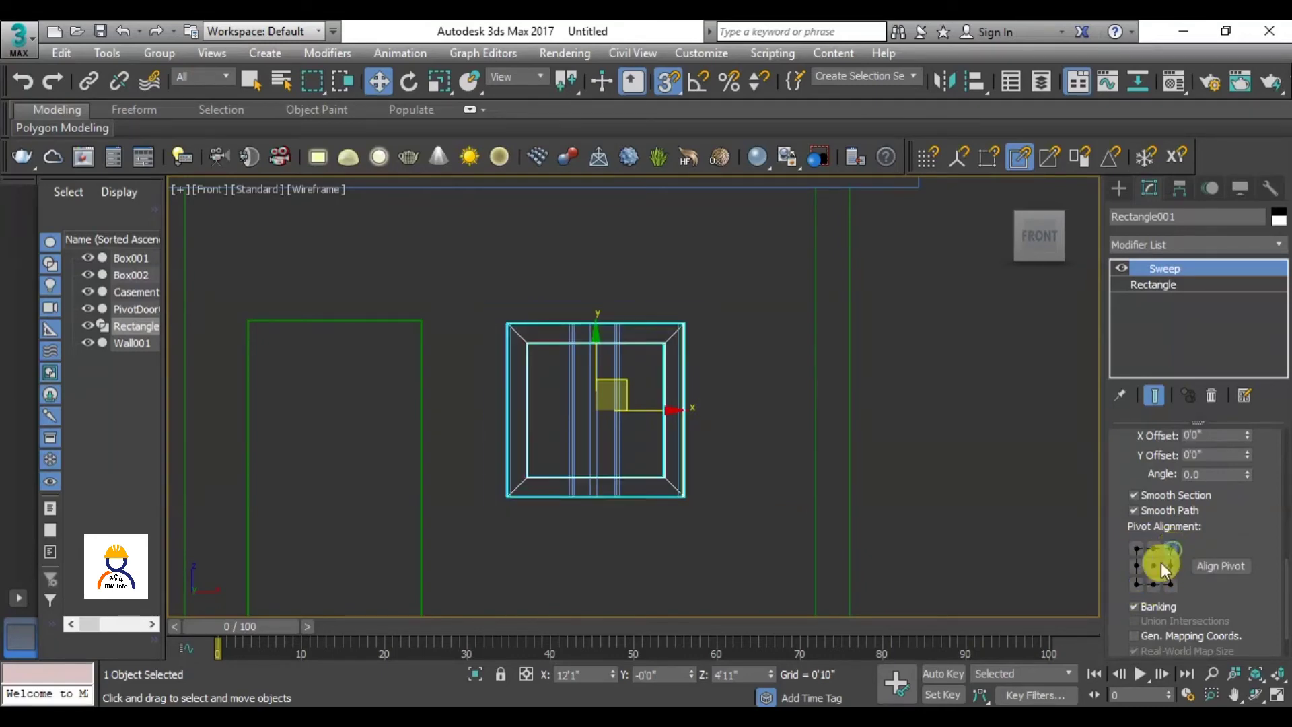
click(1137, 584)
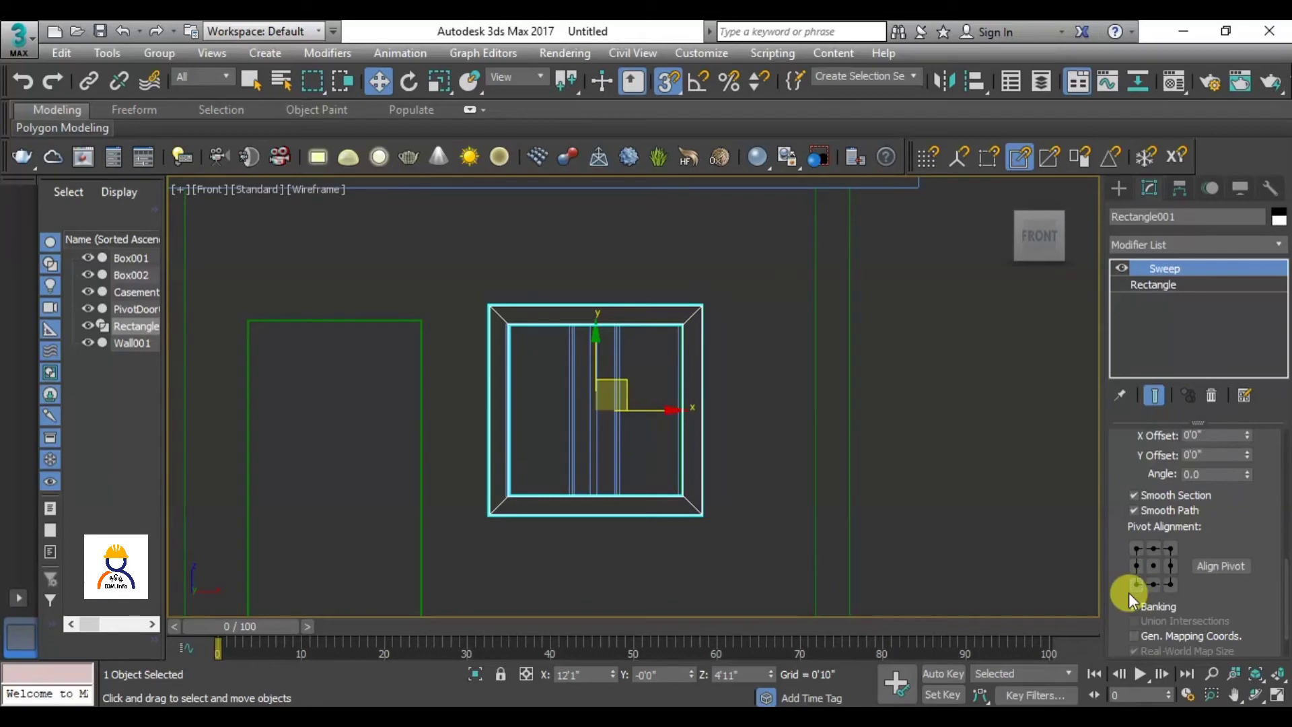
click(955, 420)
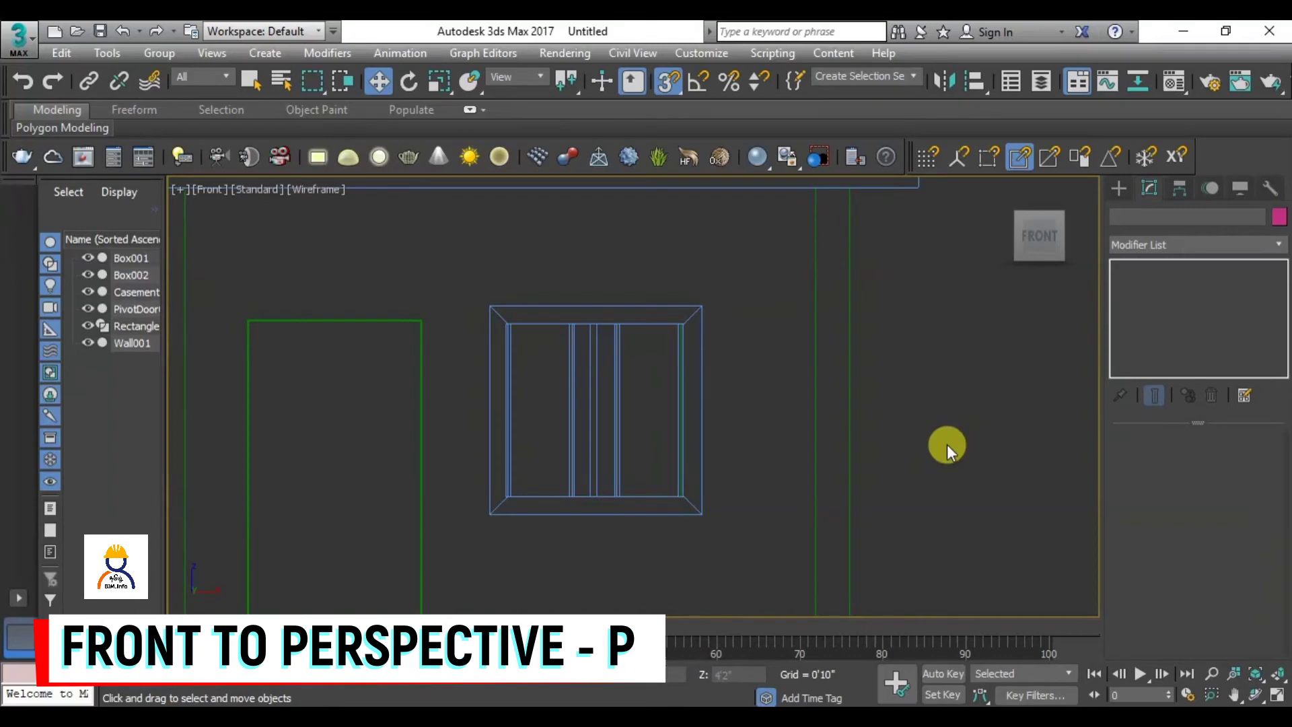
key(p)
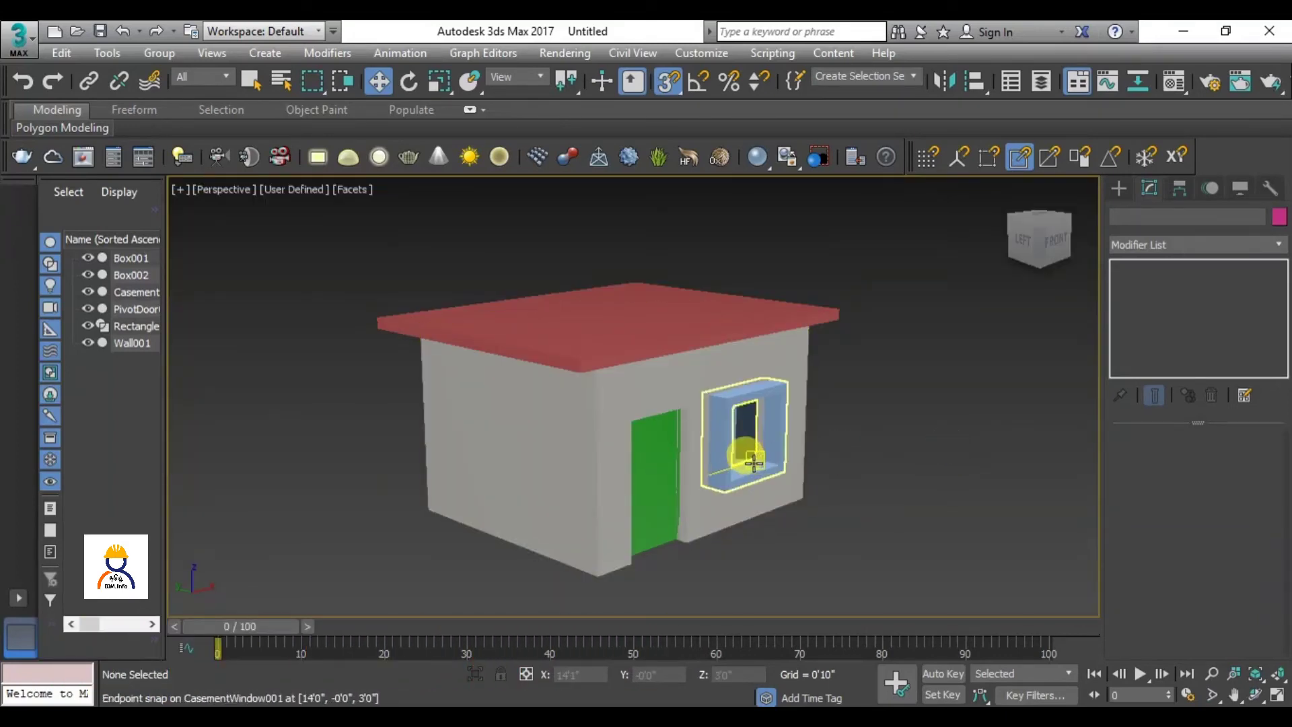
Zoom in and out on the window frame in the shaded Perspective view.
scroll(747, 436, up, 5)
scroll(721, 346, down, 1)
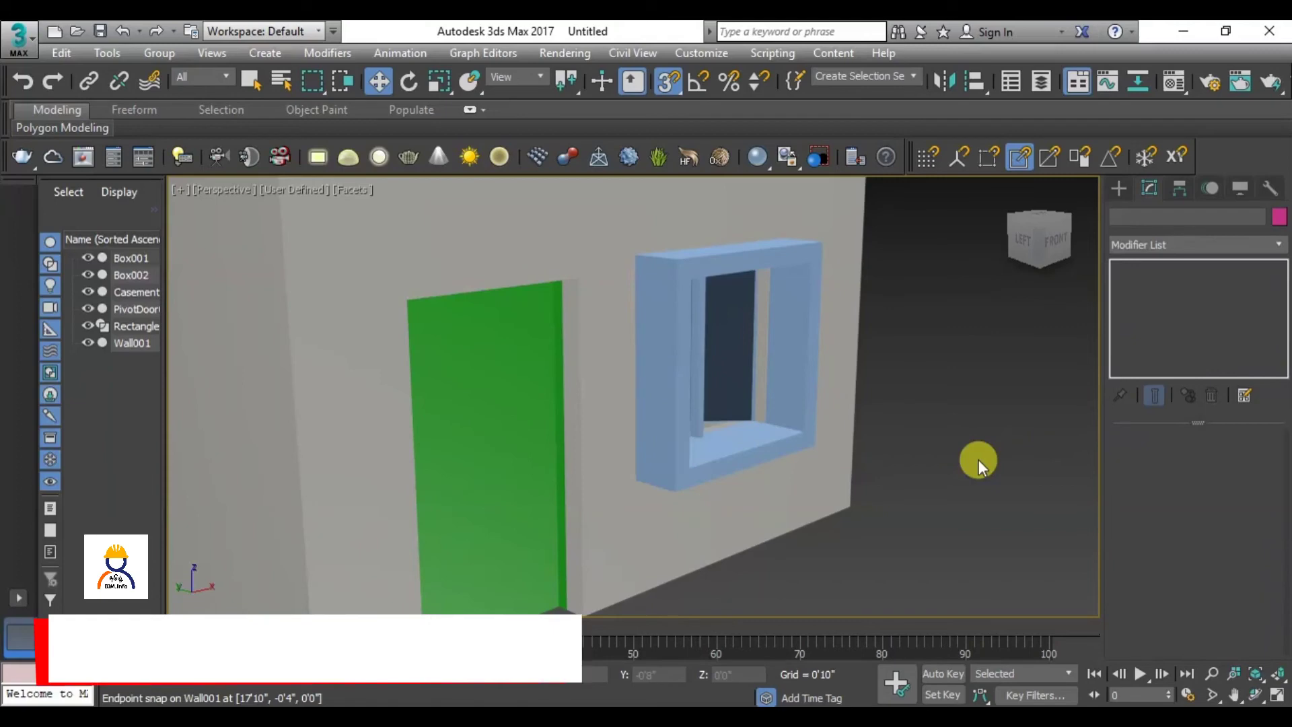
In the Top view, snap Rectangle001 into line with the window, then slide it along Y.
key(t)
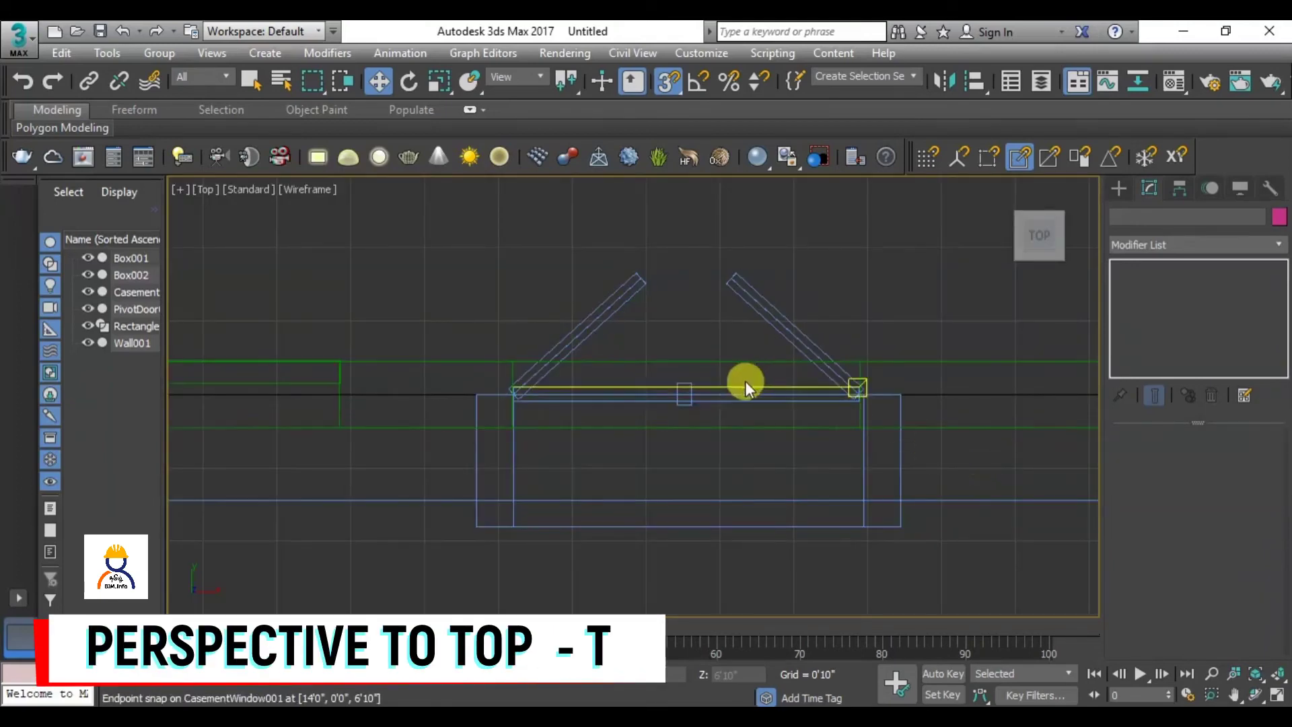
click(542, 439)
scroll(506, 402, up, 5)
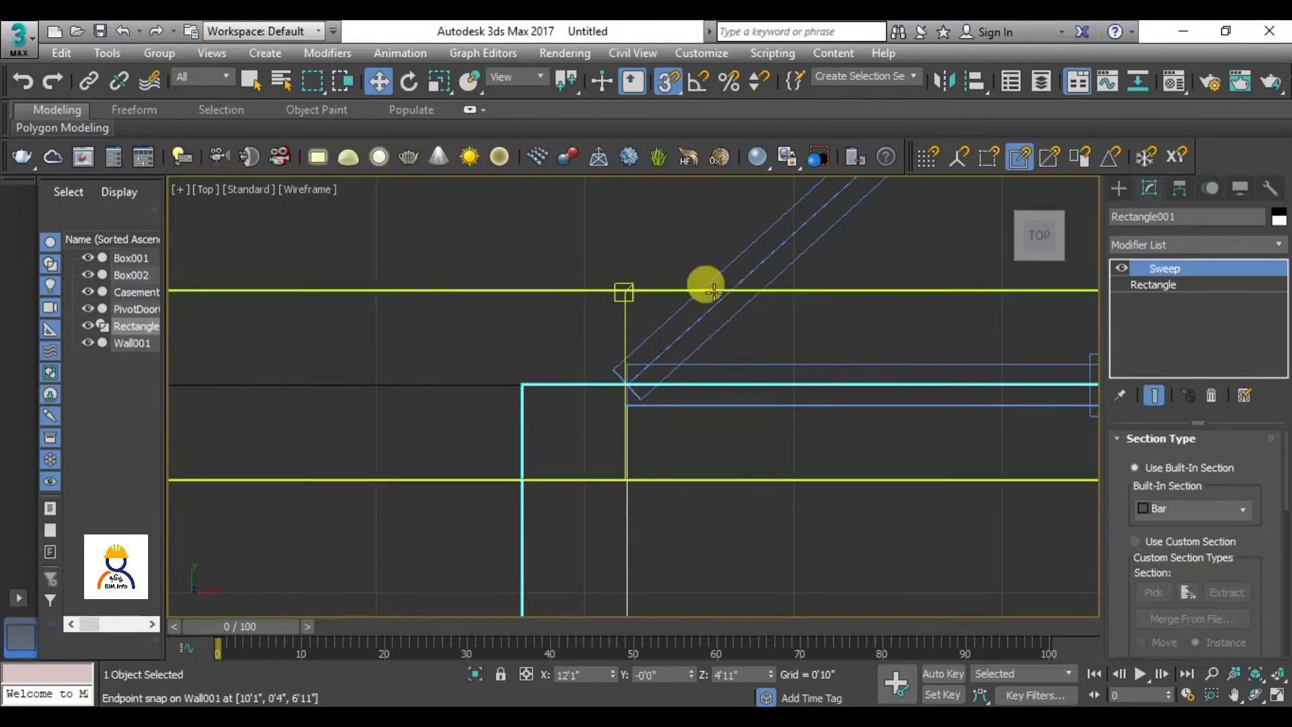
scroll(576, 368, down, 4)
scroll(576, 368, down, 2)
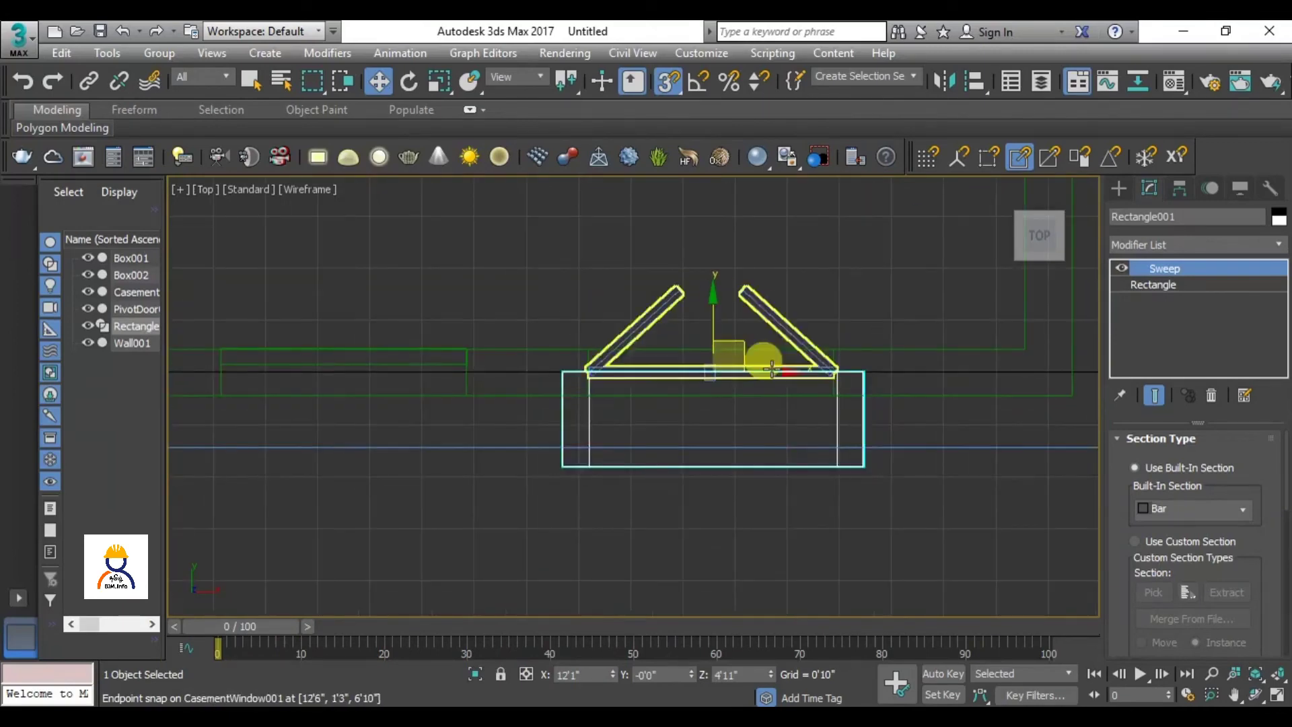
click(669, 91)
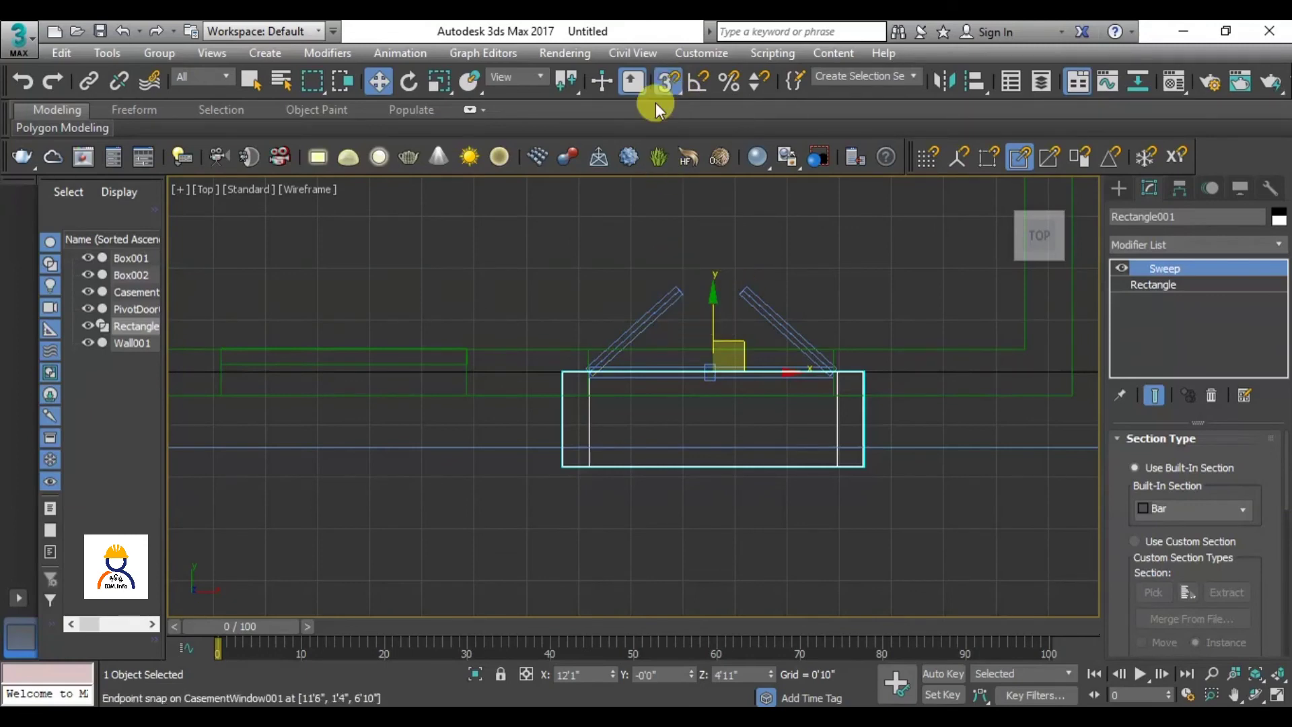
drag(713, 305, 745, 363)
click(669, 82)
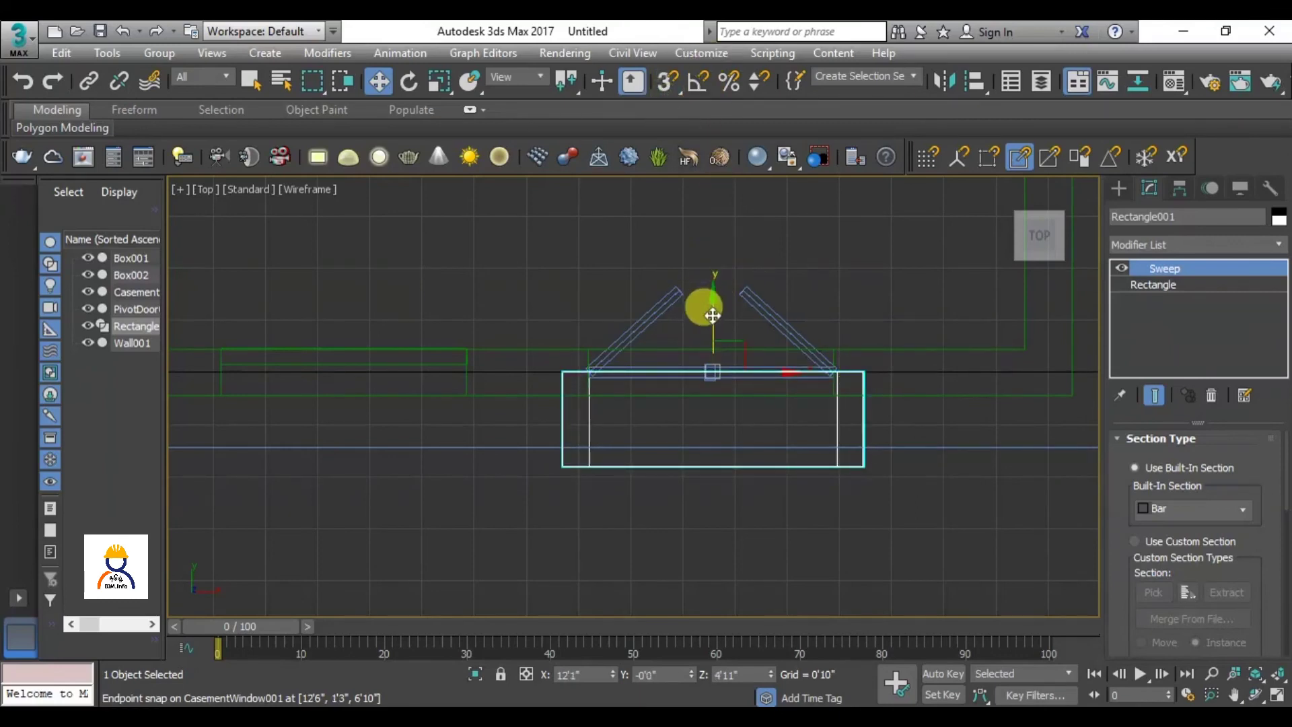
mouse_move(715, 315)
mouse_down()
mouse_move(707, 341)
mouse_move(713, 303)
mouse_move(859, 280)
mouse_move(869, 323)
mouse_move(871, 296)
mouse_move(891, 300)
mouse_move(893, 335)
mouse_move(875, 268)
mouse_up()
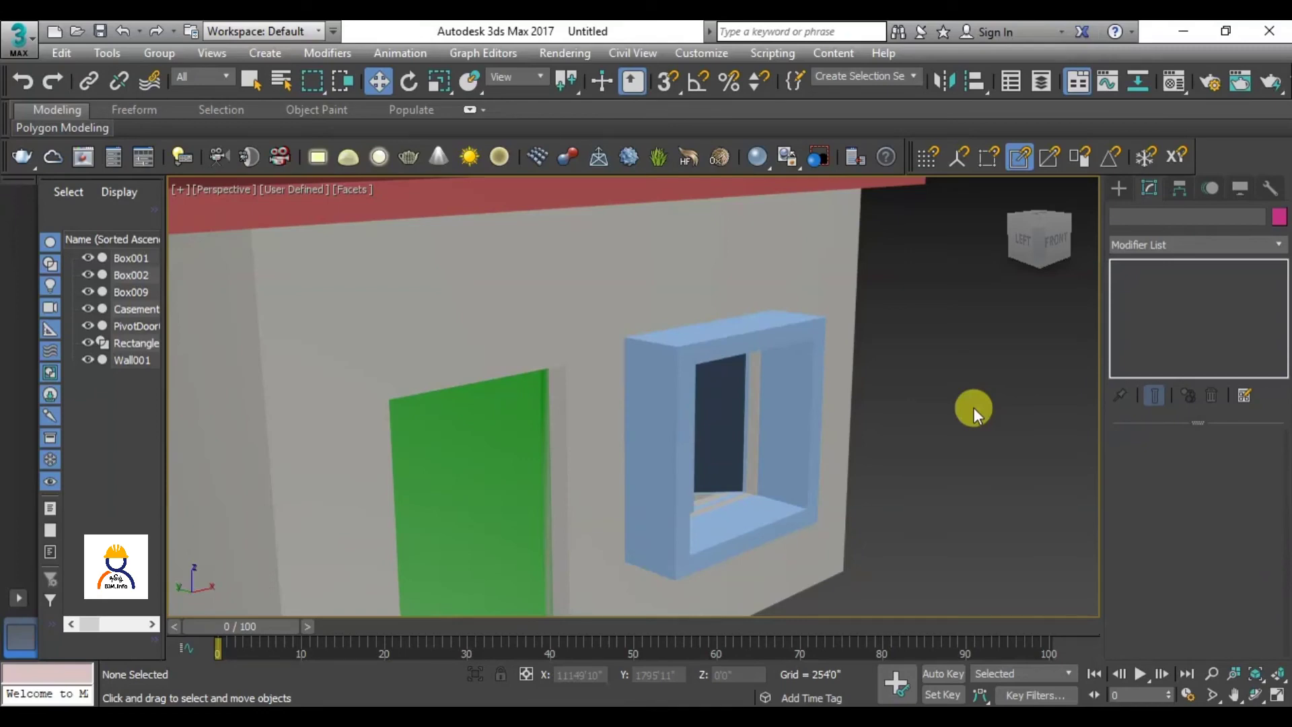
Select the swept window frame and give it a dark blue object colour.
scroll(907, 407, down, 6)
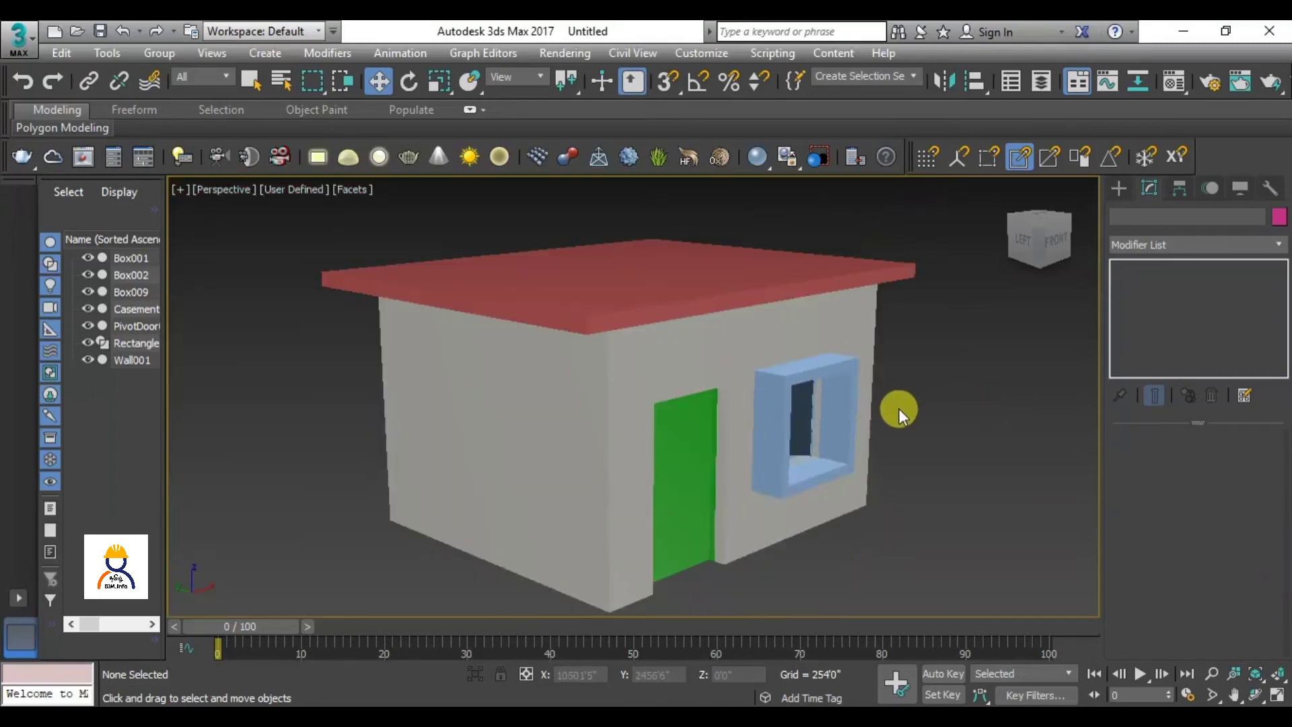
mouse_move(872, 414)
alt+middle_down()
mouse_move(660, 453)
mouse_move(825, 373)
mouse_move(869, 456)
mouse_move(830, 453)
mouse_move(869, 436)
mouse_move(864, 423)
alt+middle_up()
scroll(844, 380, up, 5)
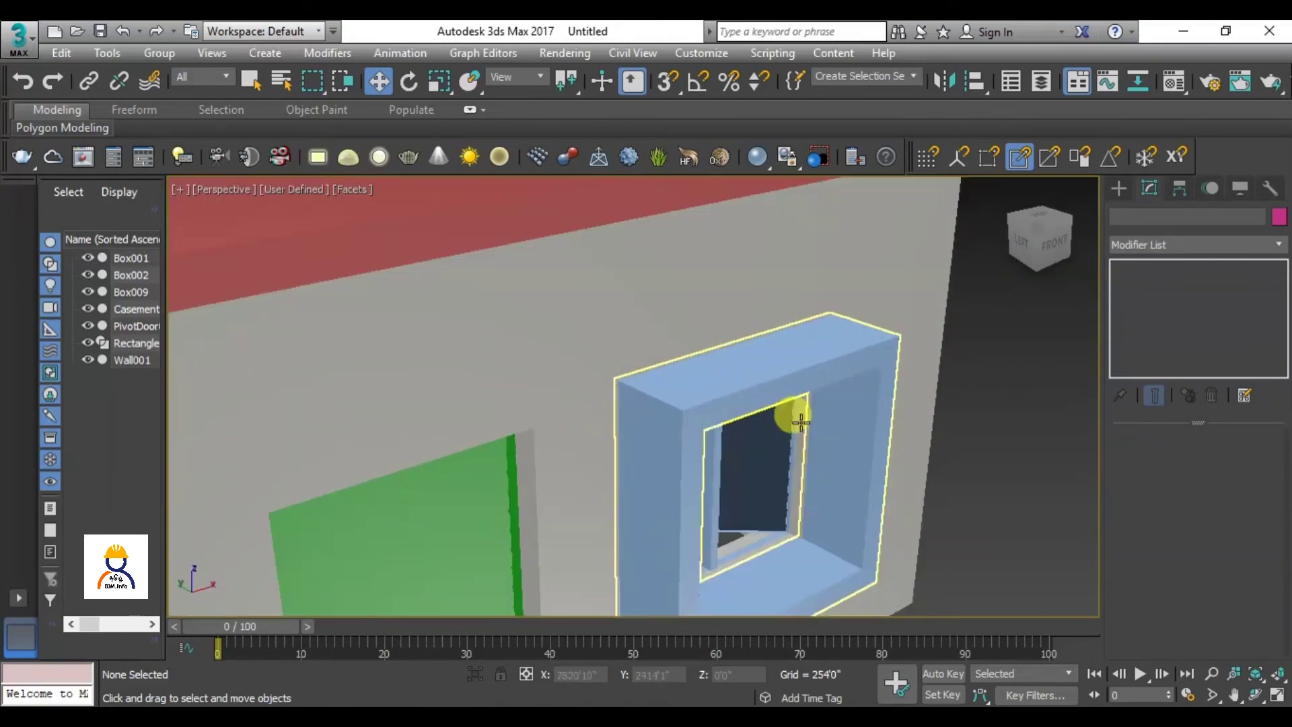
click(768, 366)
click(1279, 217)
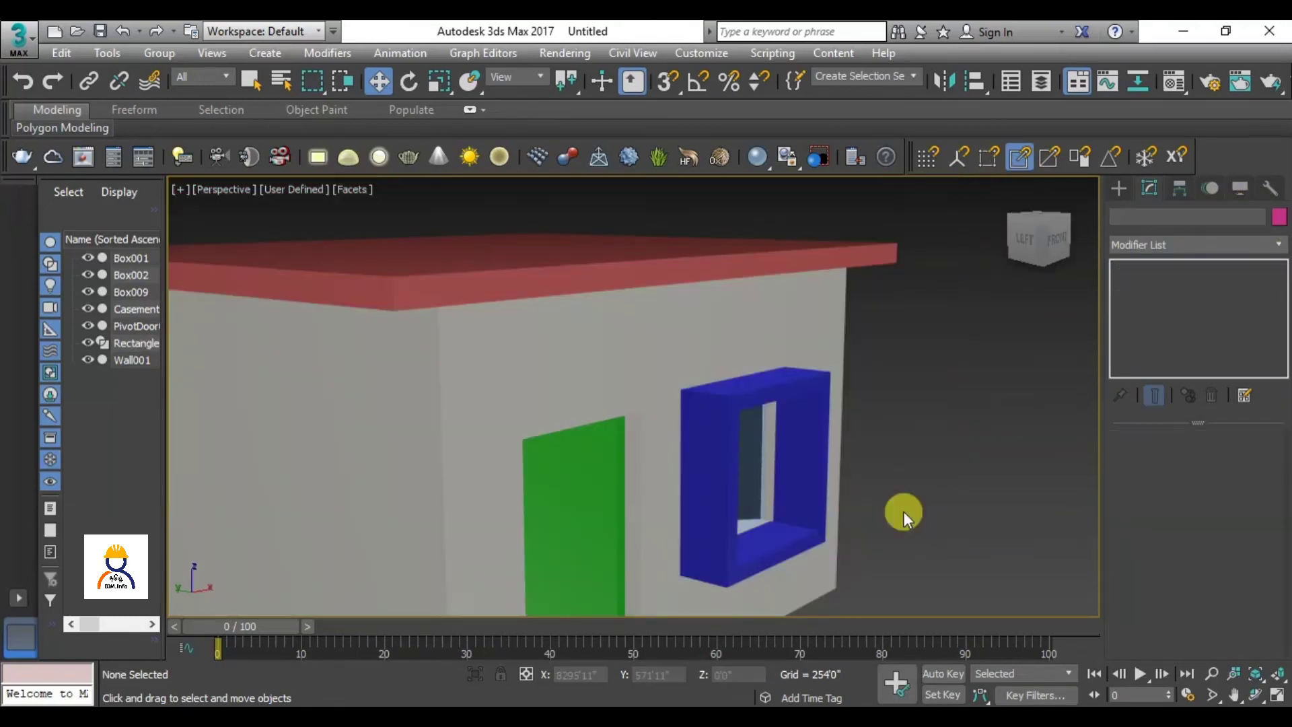